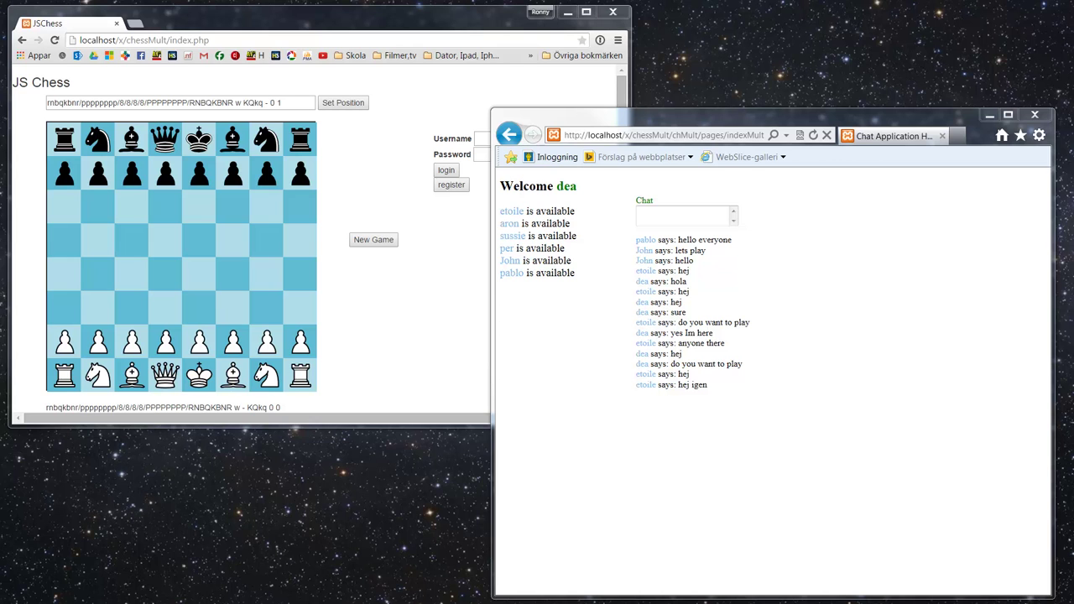
Step: Drag the YouTube window with the 'javascript chess engine' results onto the screen
left_click_drag(0, 138, 496, 155)
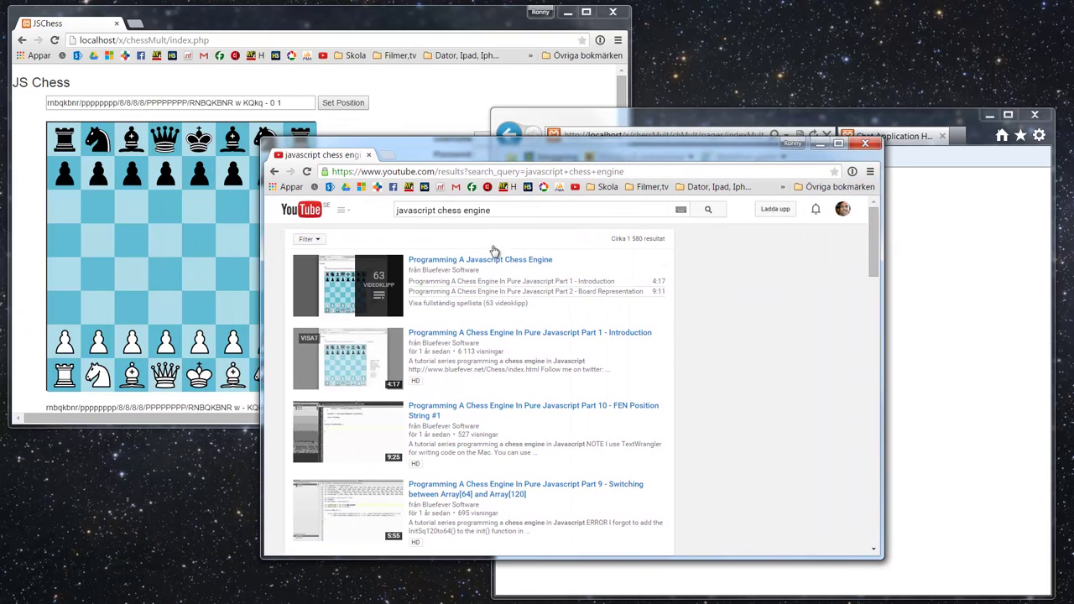
mouse_move(467, 275)
Step: Move the YouTube window off-screen and bring the JSChess Chrome window to the front
left_click_drag(625, 156, 0, 213)
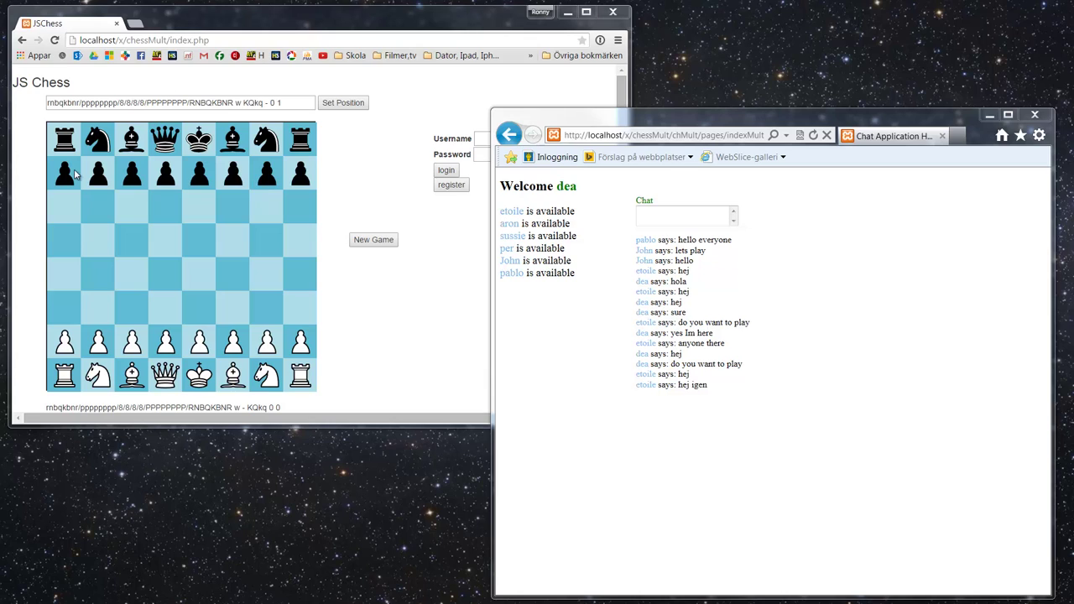
left_click(269, 39)
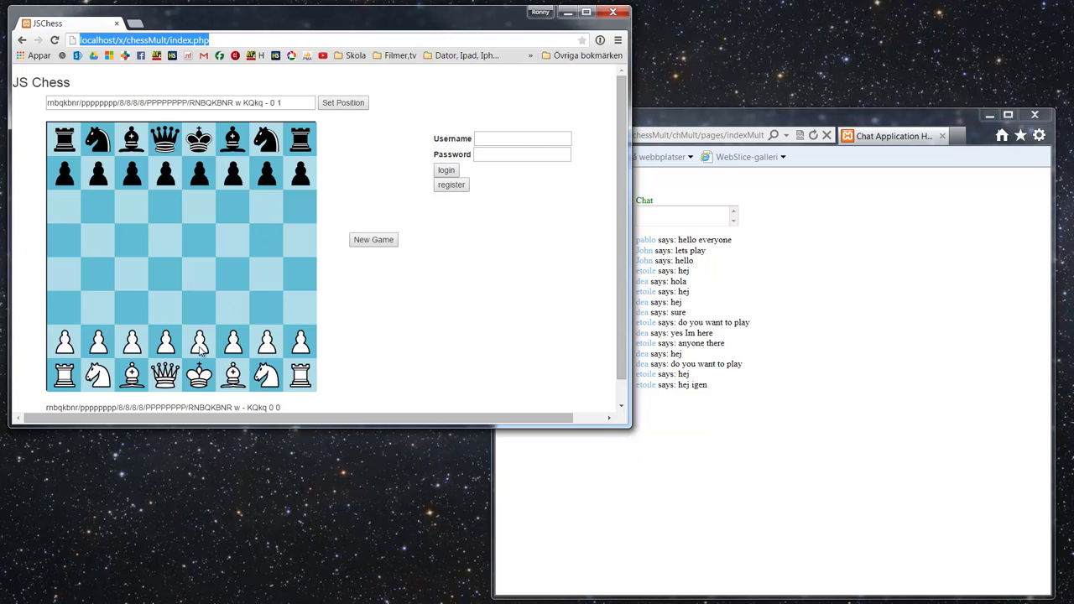
left_click(221, 38)
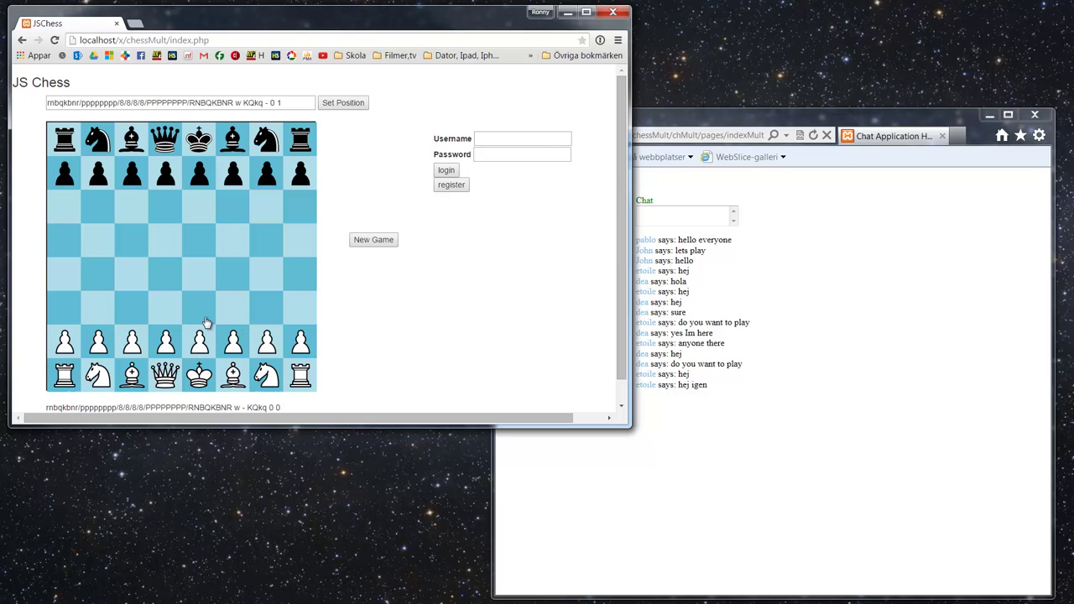
Step: Play e2-e4, then capture Black's d5 pawn with the e-pawn
left_click(199, 342)
left_click(201, 280)
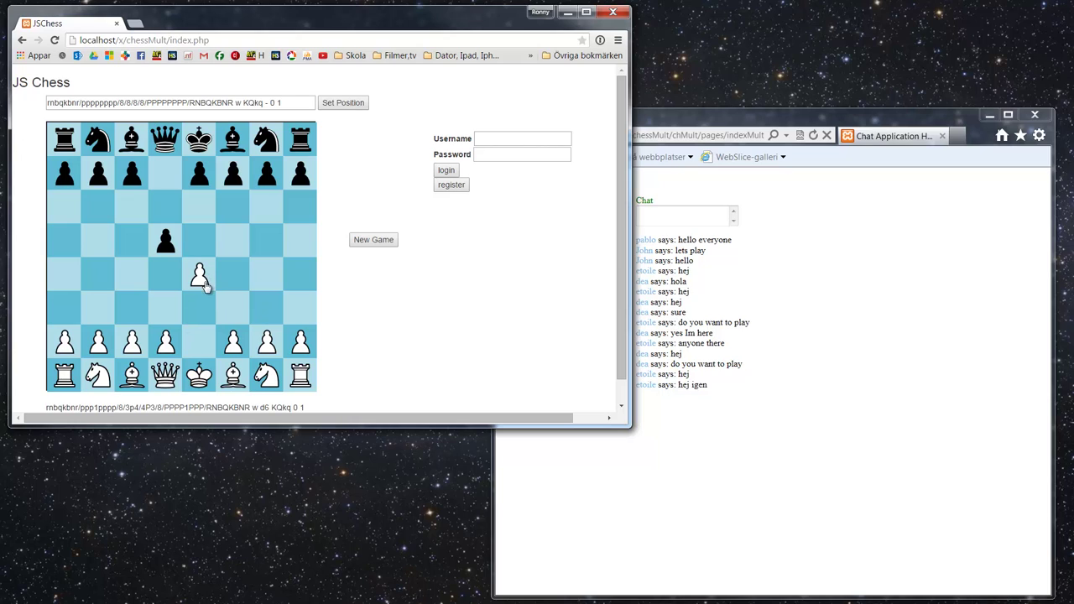
left_click_drag(199, 275, 171, 257)
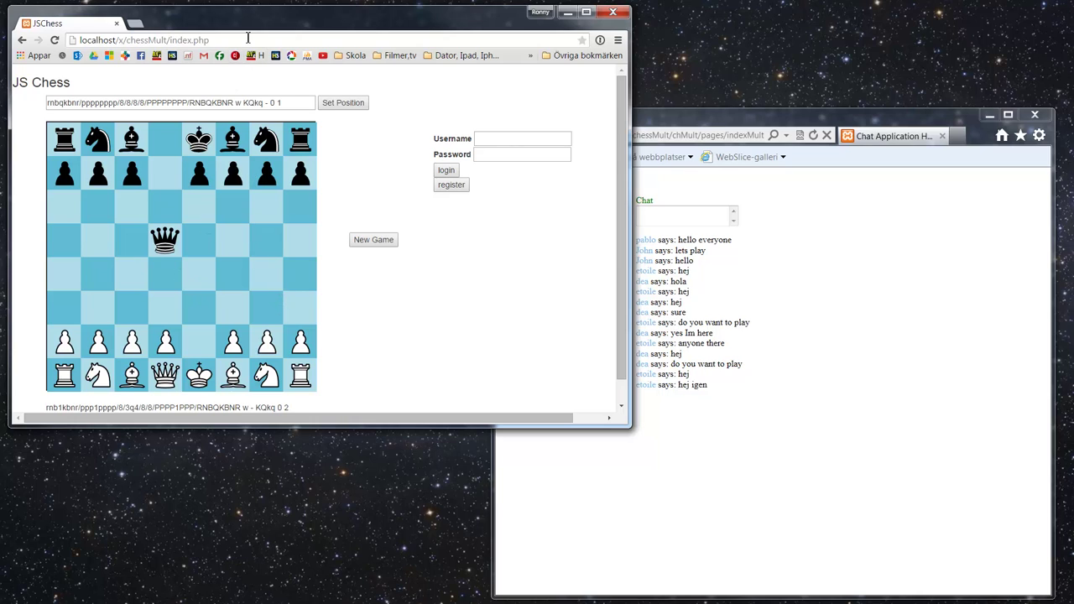
Step: Reload the page to reset the game and replay e4 followed by exd5
left_click(247, 39)
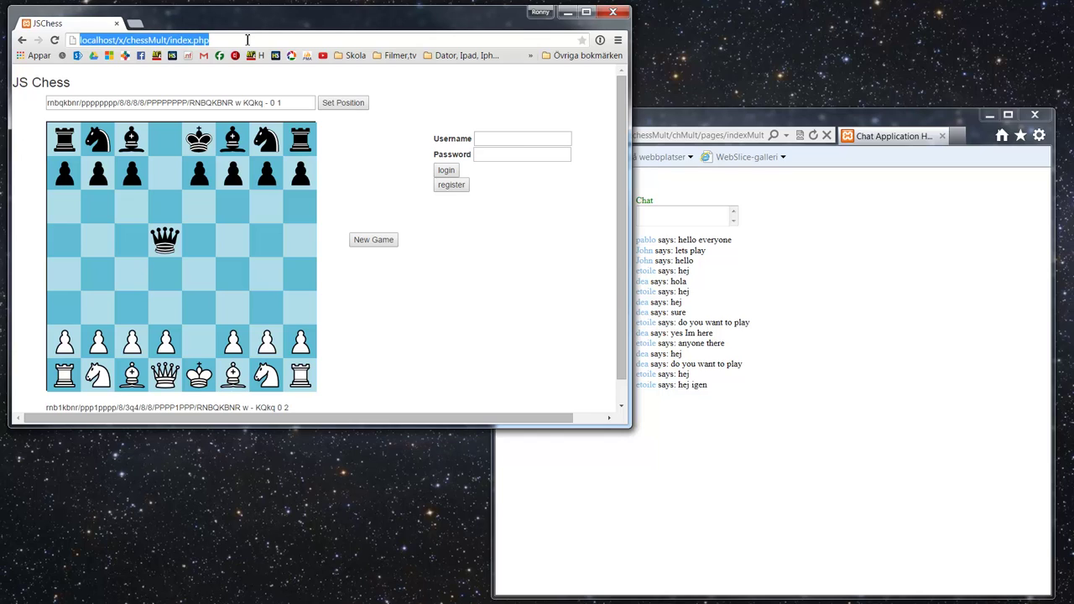
key("Return")
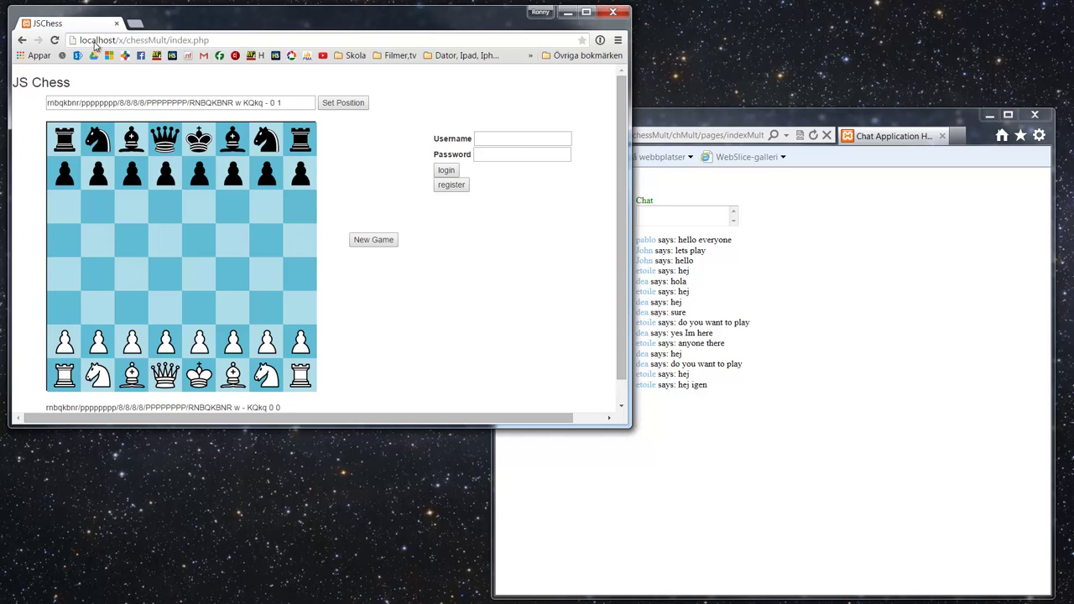
left_click(202, 344)
left_click(199, 277)
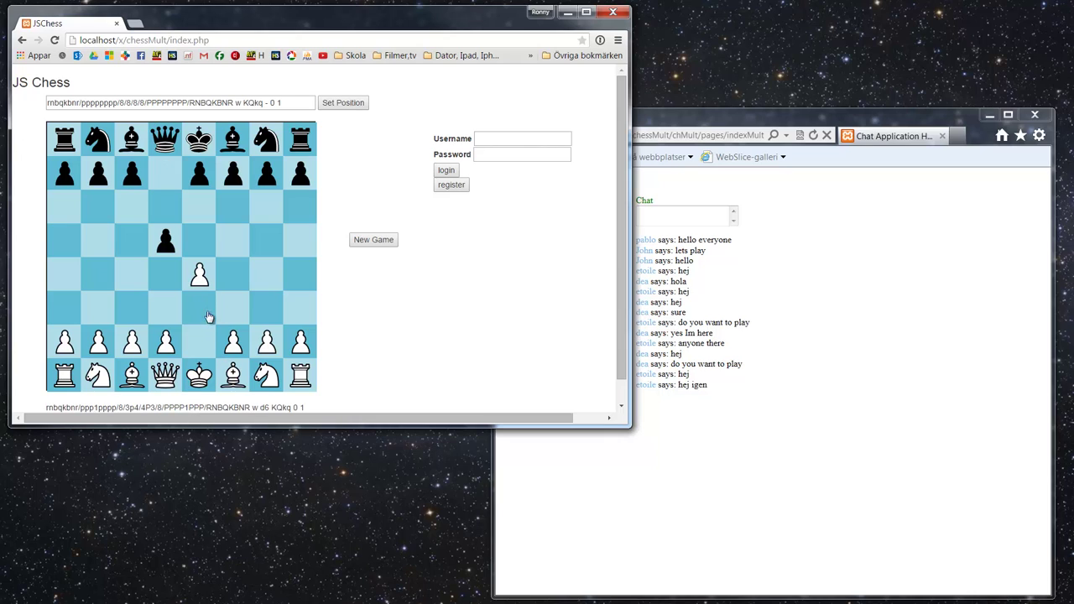
left_click(199, 277)
left_click(164, 239)
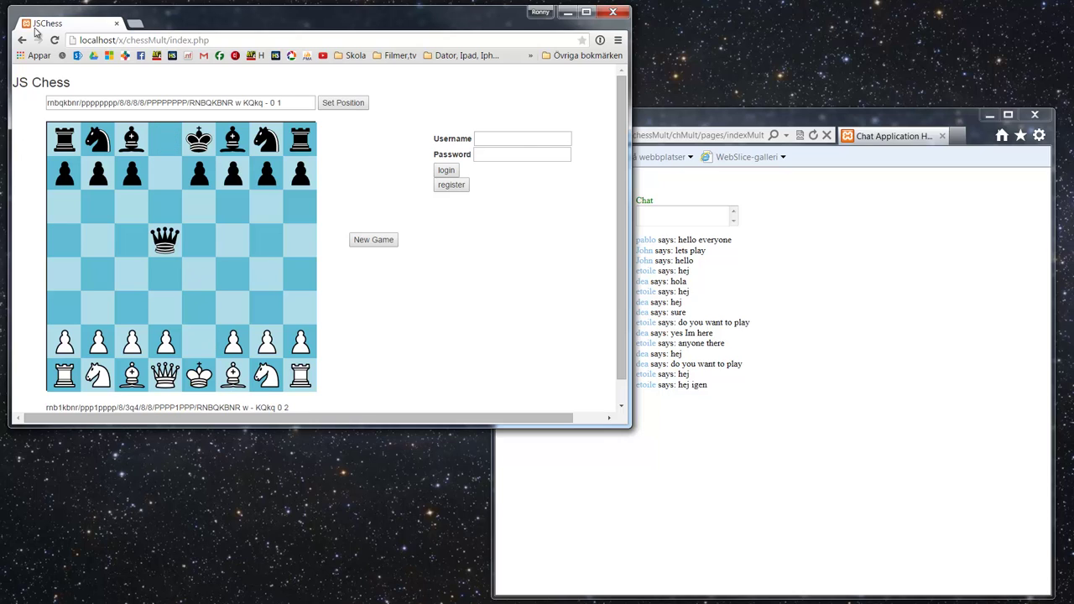
Step: Return from the news site to the chess page and play e2-e4
left_click(157, 56)
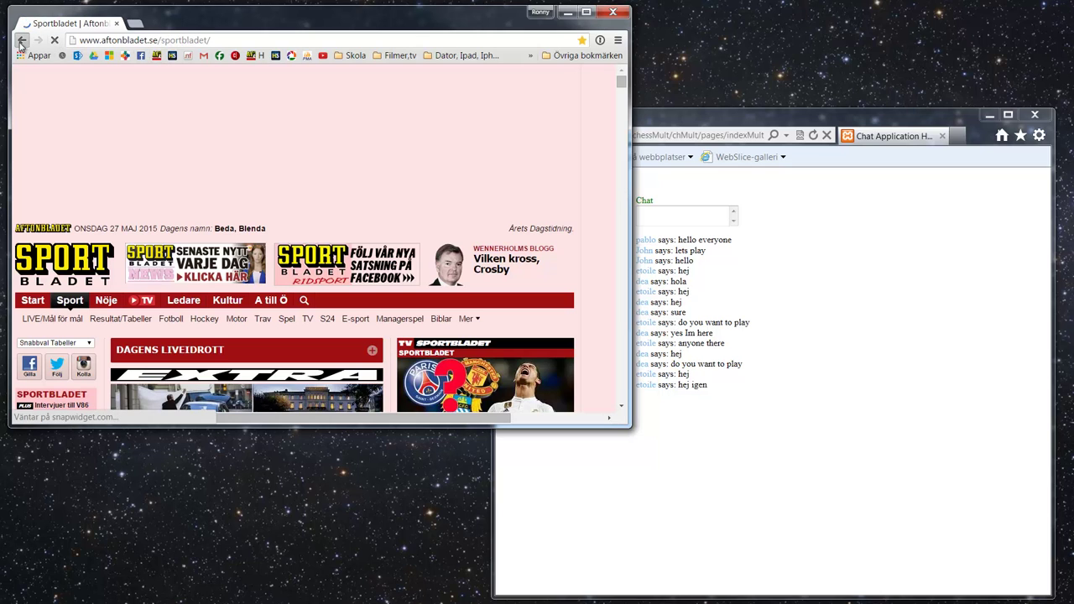
left_click(21, 41)
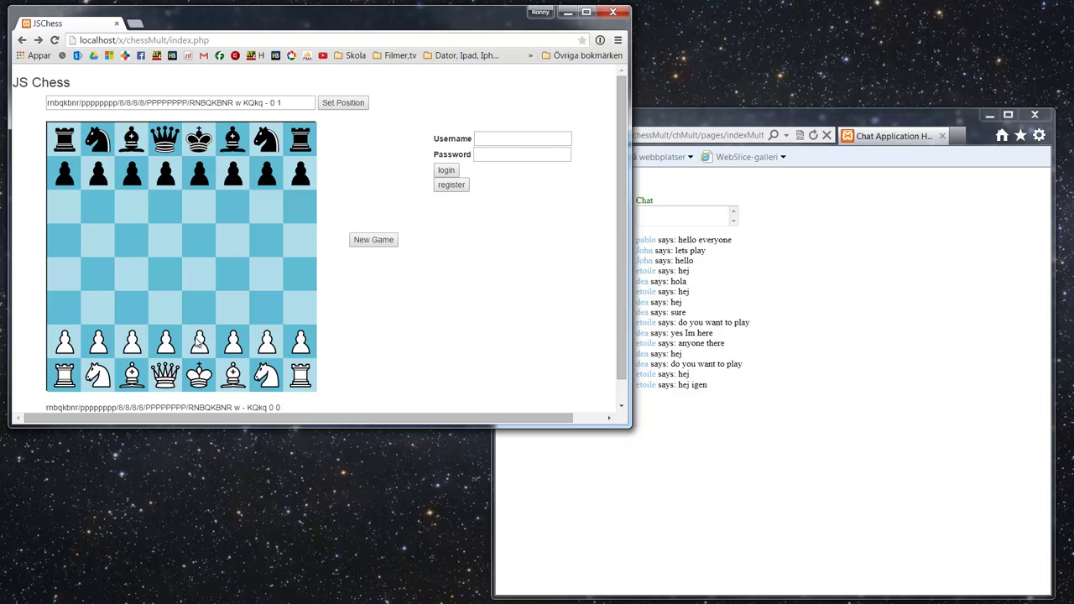
left_click(198, 341)
left_click(201, 275)
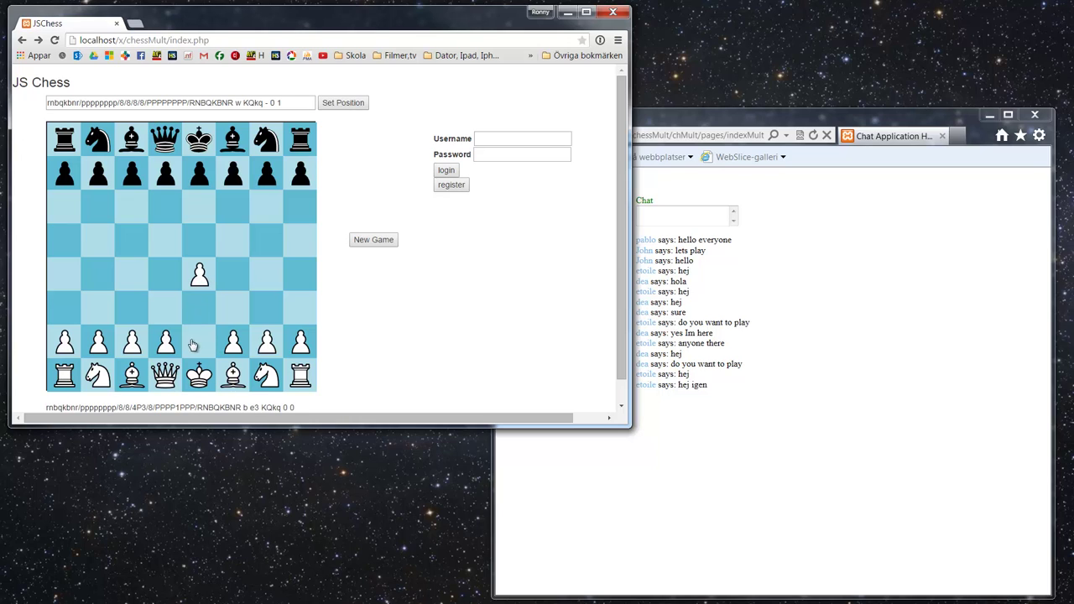
Step: Play d2-d3, capture on e4 with the d-pawn, and take Black's queen on d1 with the king
left_click(167, 344)
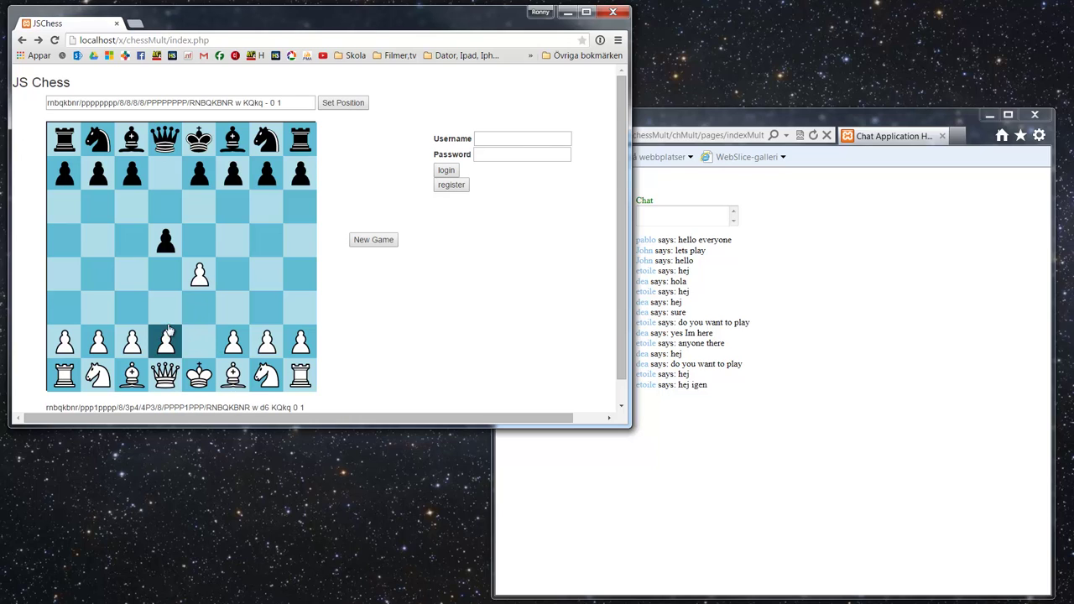
left_click(169, 319)
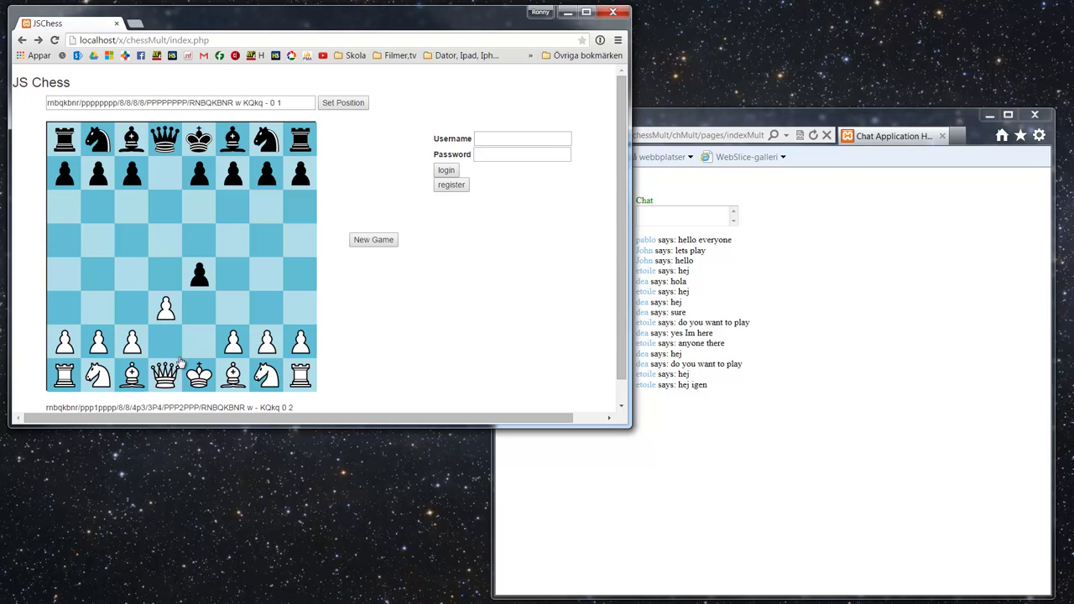
left_click(167, 309)
left_click(199, 275)
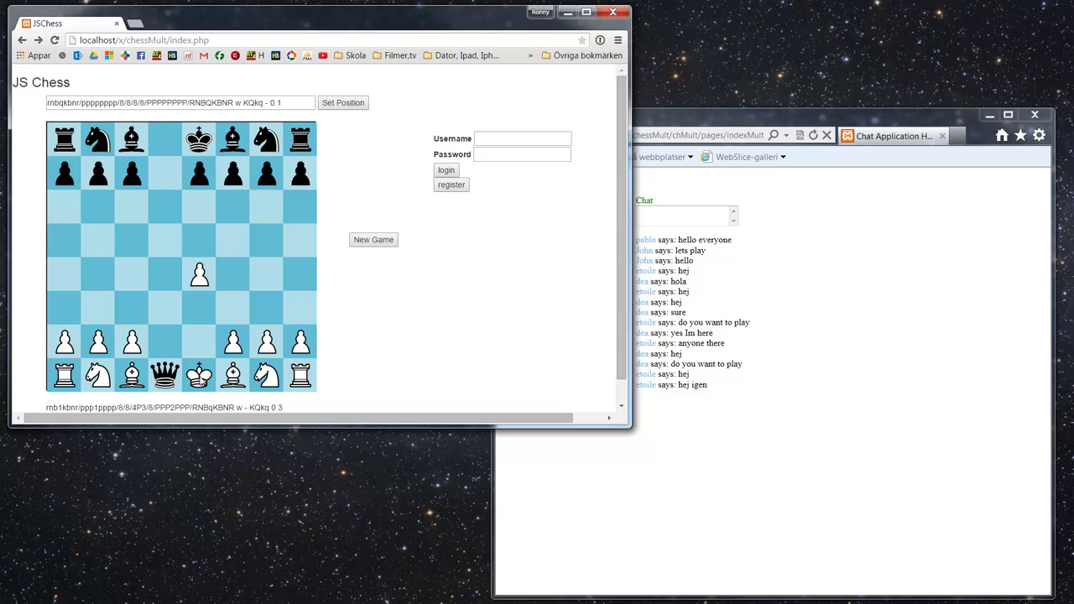
left_click(201, 380)
left_click(167, 382)
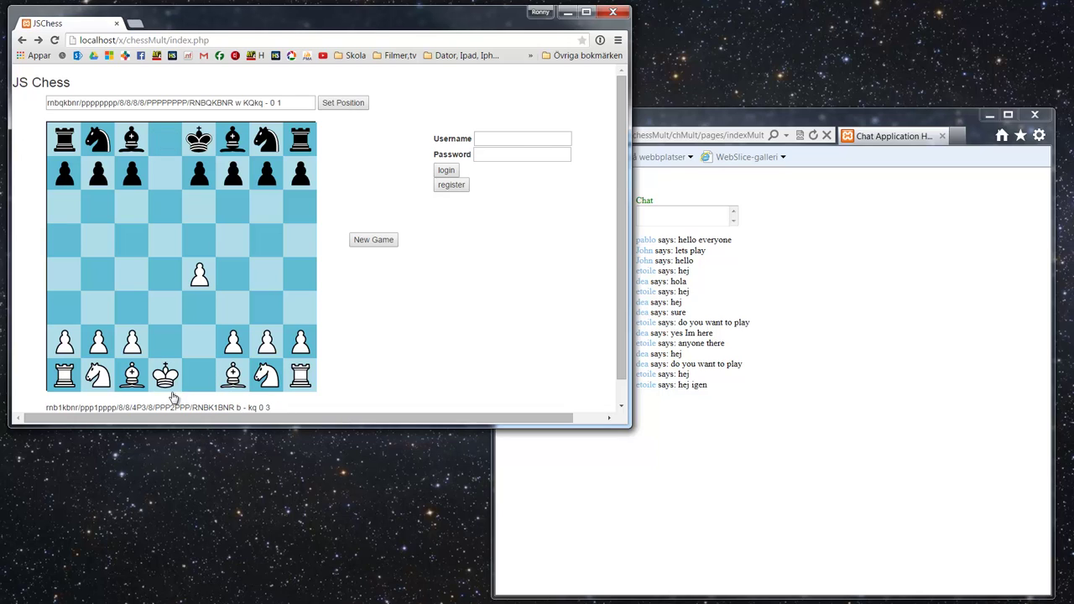
Step: Open the registration form, widen the browser window, and submit the new account
left_click(451, 185)
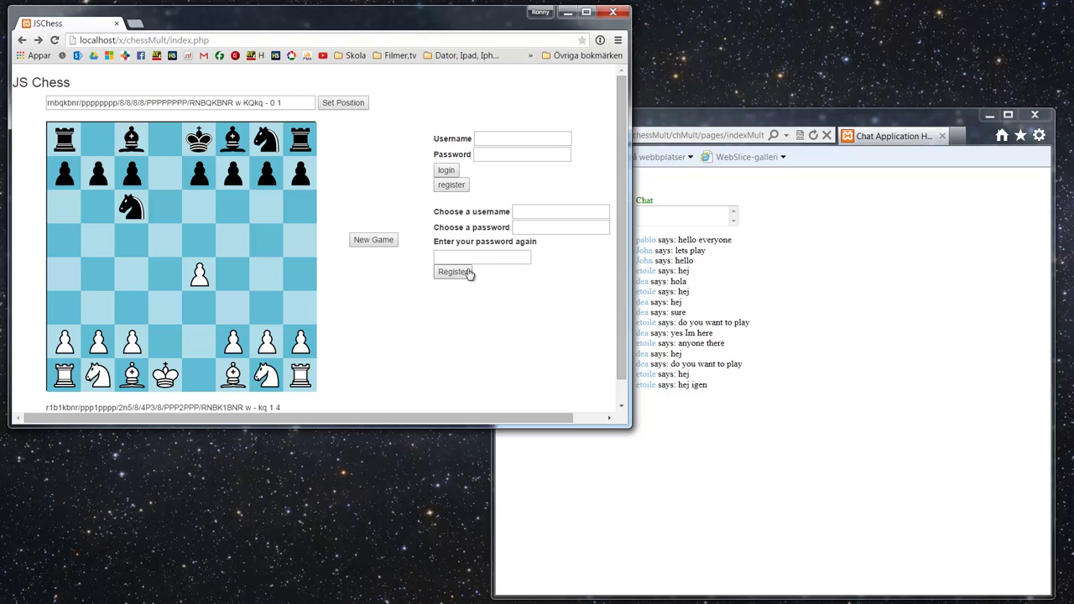
left_click_drag(628, 211, 719, 217)
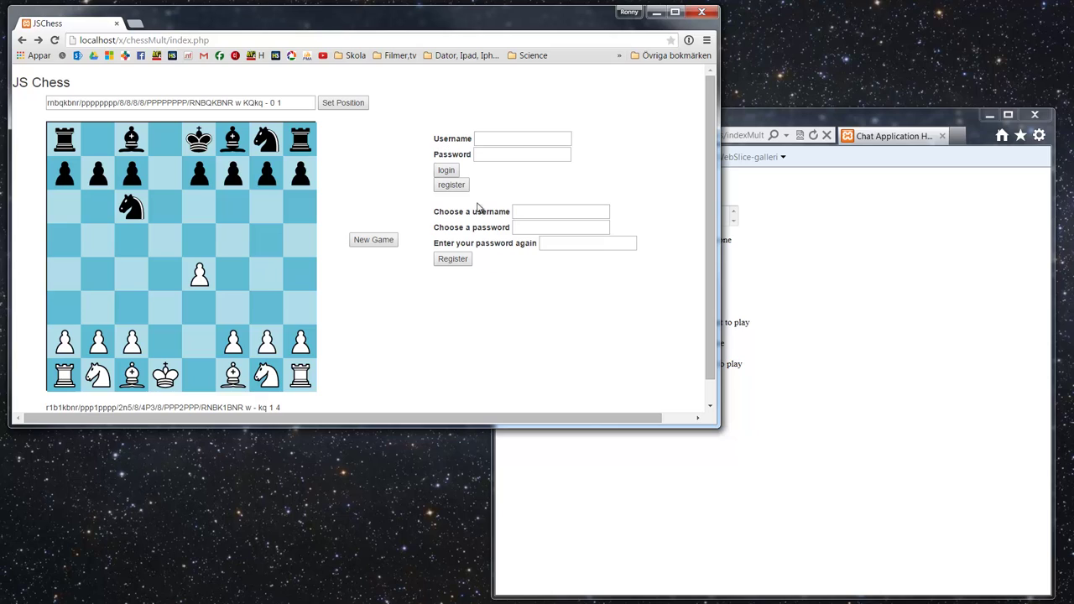
left_click(452, 260)
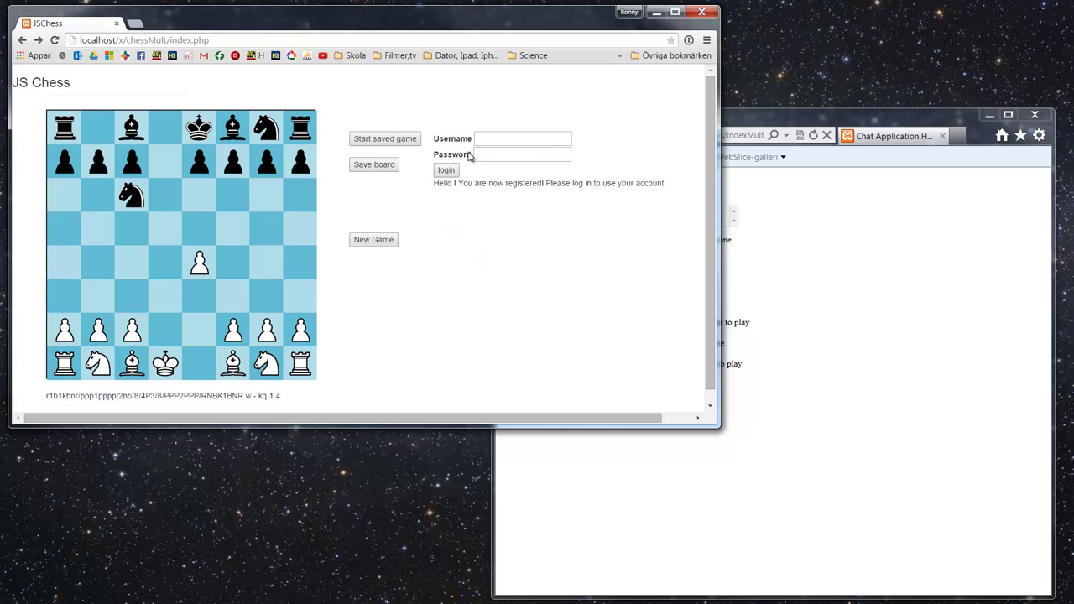
Step: Log in with the new account's username and password
left_click(515, 138)
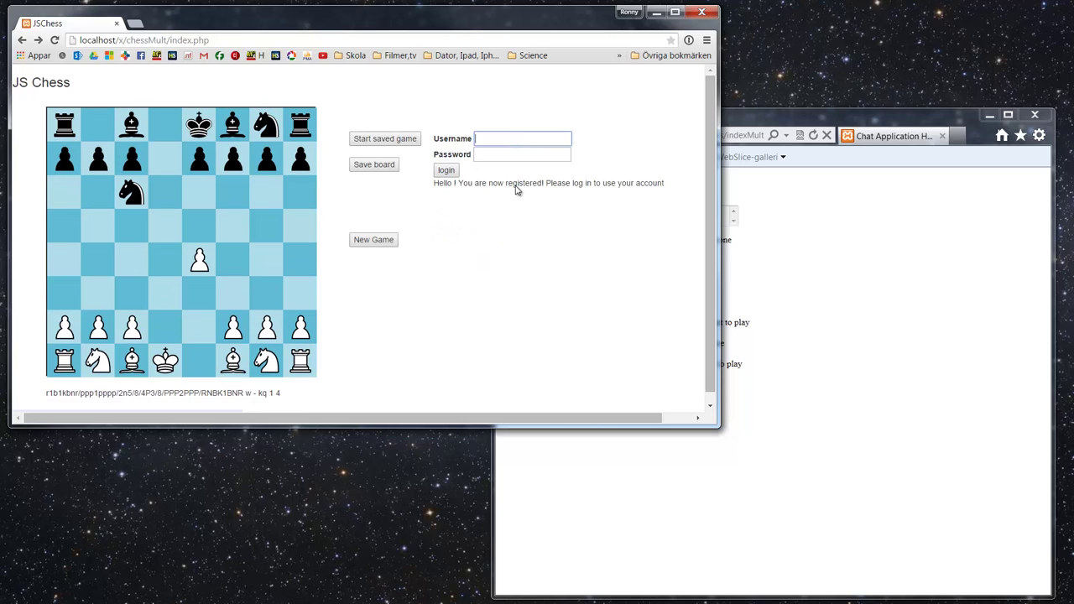
type("etoile")
key("Tab")
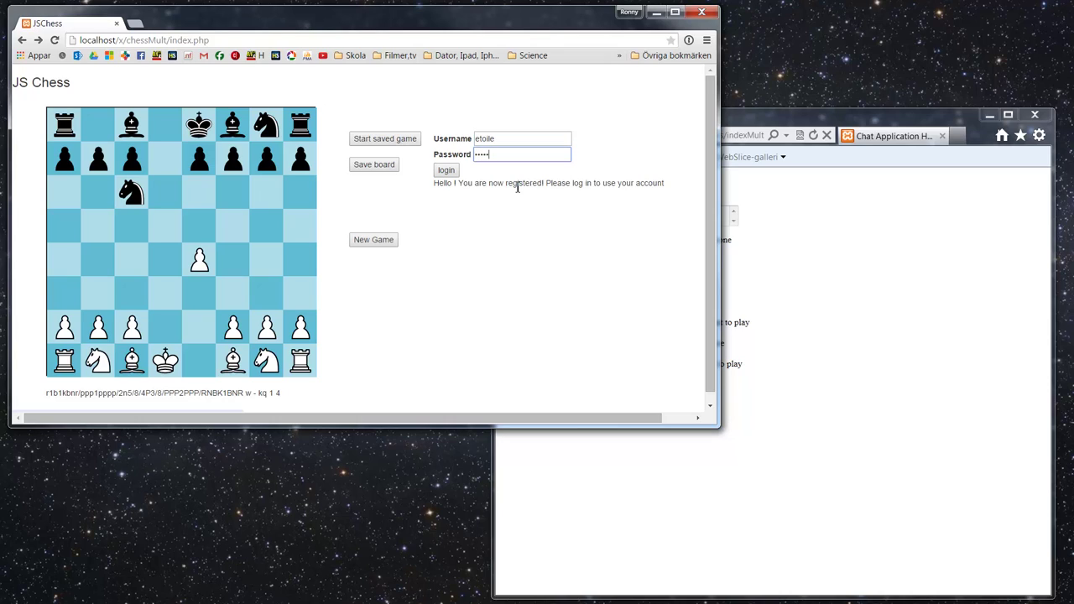
left_click(446, 171)
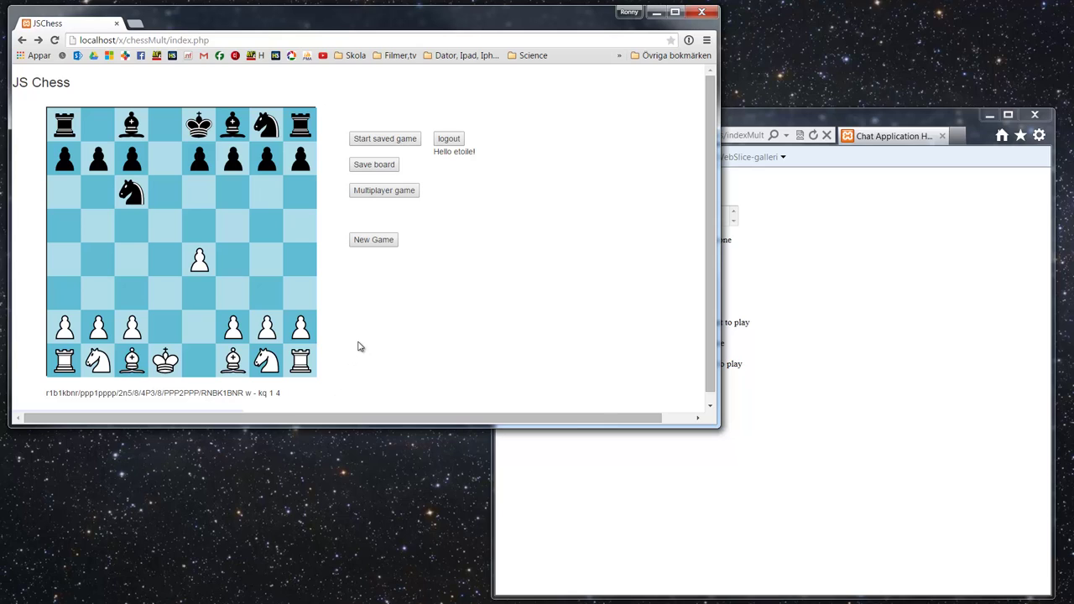
Step: Reset the board, try loading the saved game, then leave for a news site and come back
left_click(374, 241)
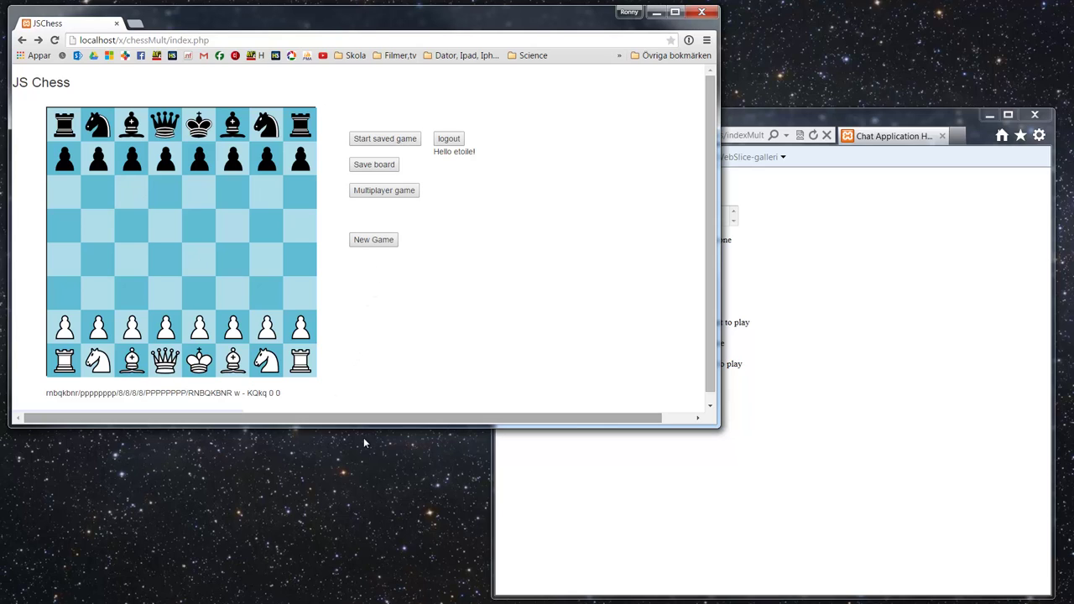
left_click(392, 140)
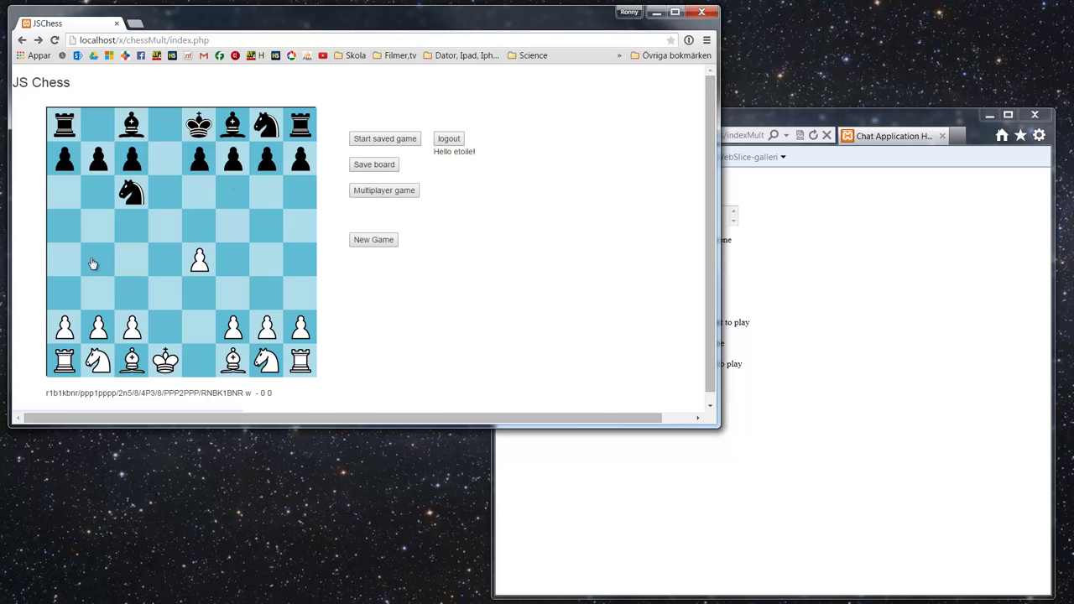
left_click(156, 56)
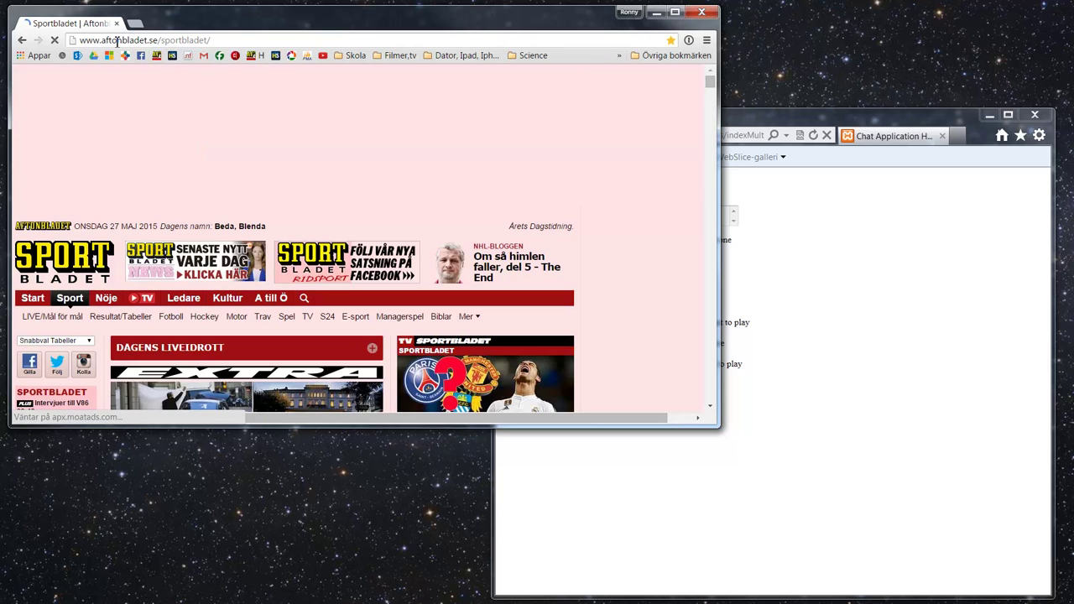
left_click(23, 40)
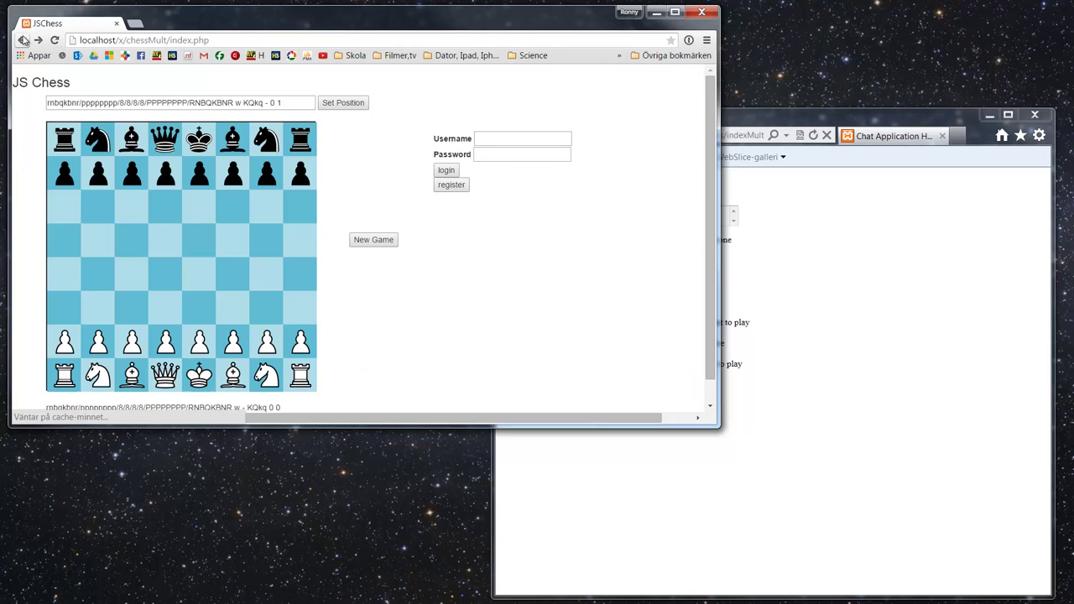
Step: Log in again with the first player's username and password
left_click(530, 139)
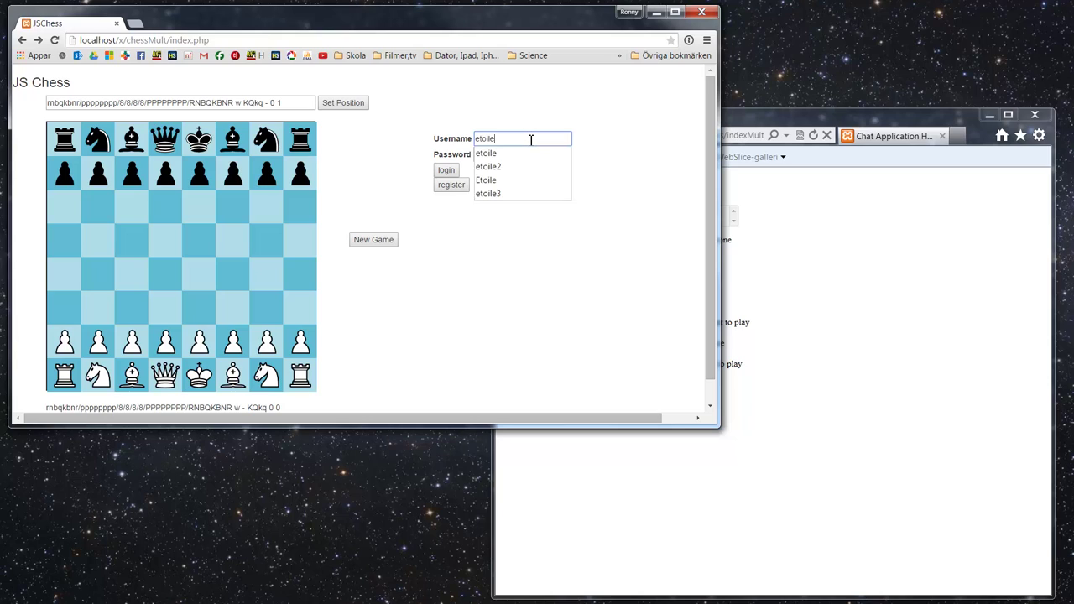
key("Tab")
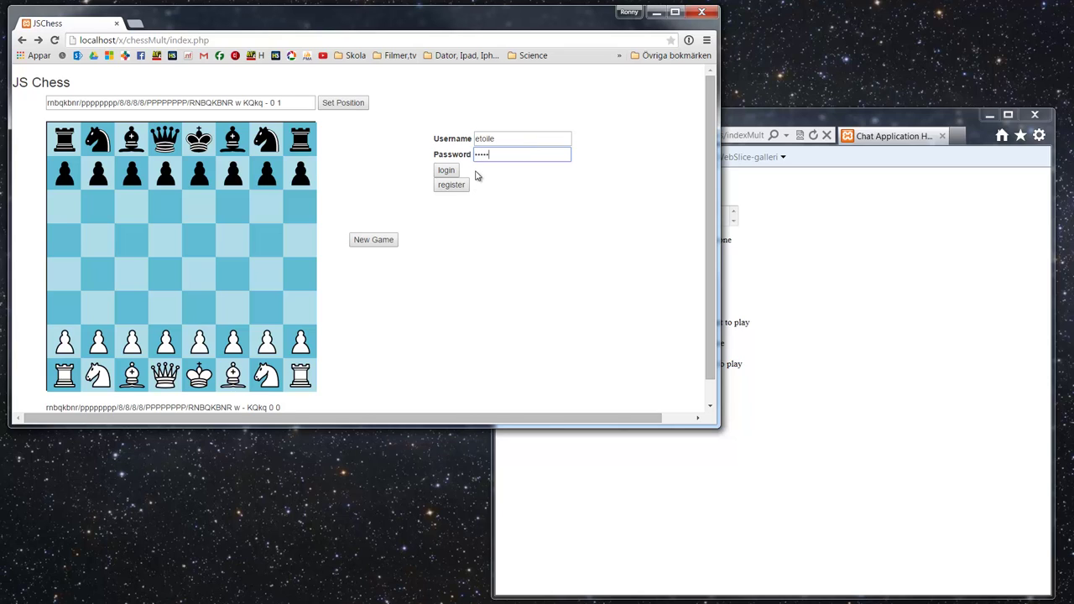
left_click(446, 172)
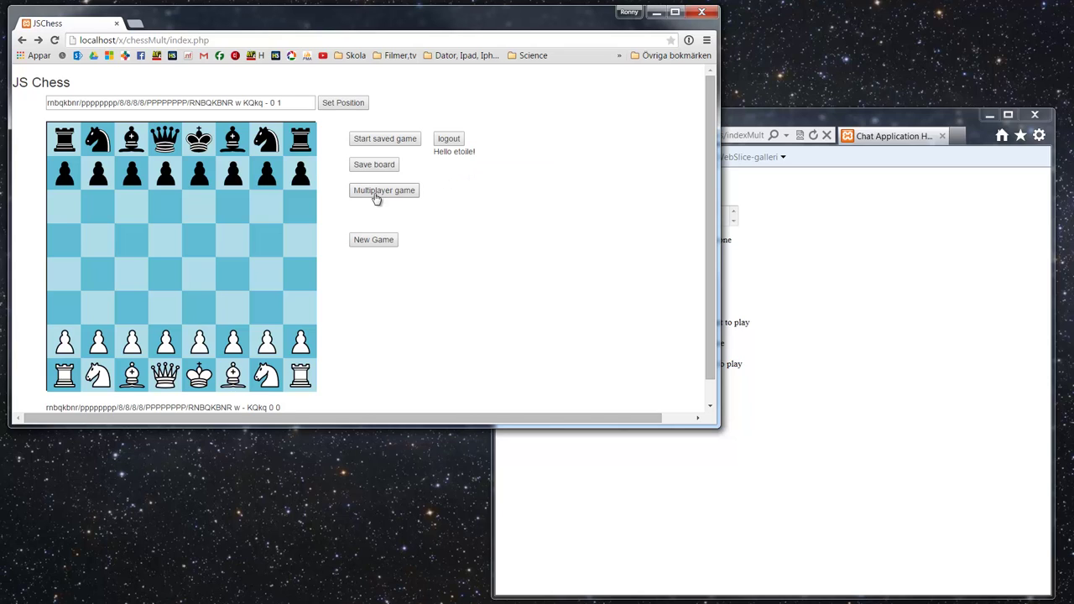
Step: Load the saved game, restoring White's king on d1 and Black's knight on c6
left_click(377, 141)
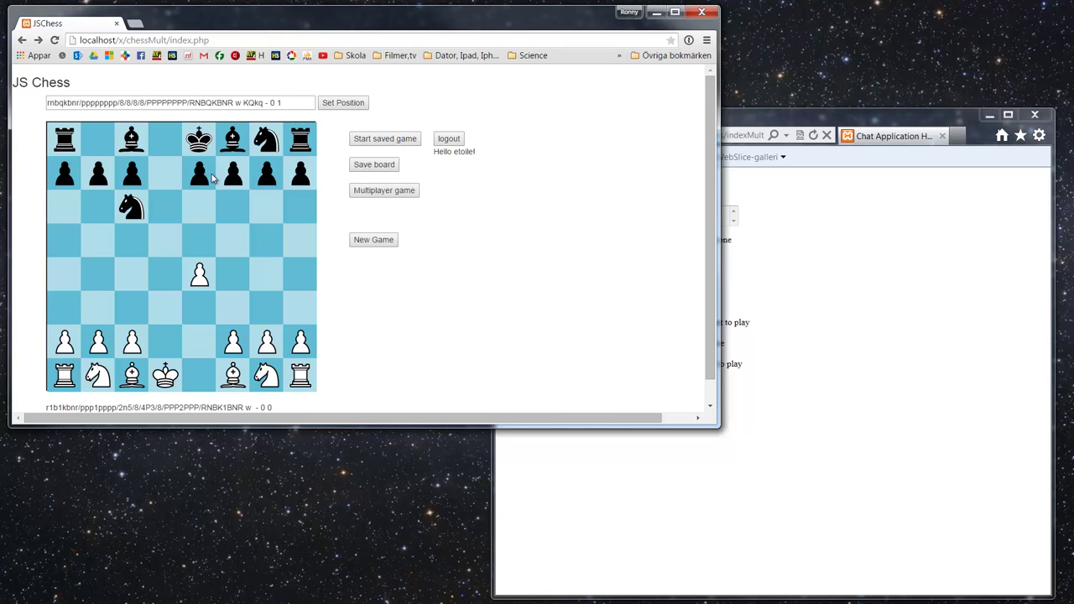
Step: Start a new game and apply a custom FEN rank PP1PPPPP, removing White's c2 pawn
left_click(376, 241)
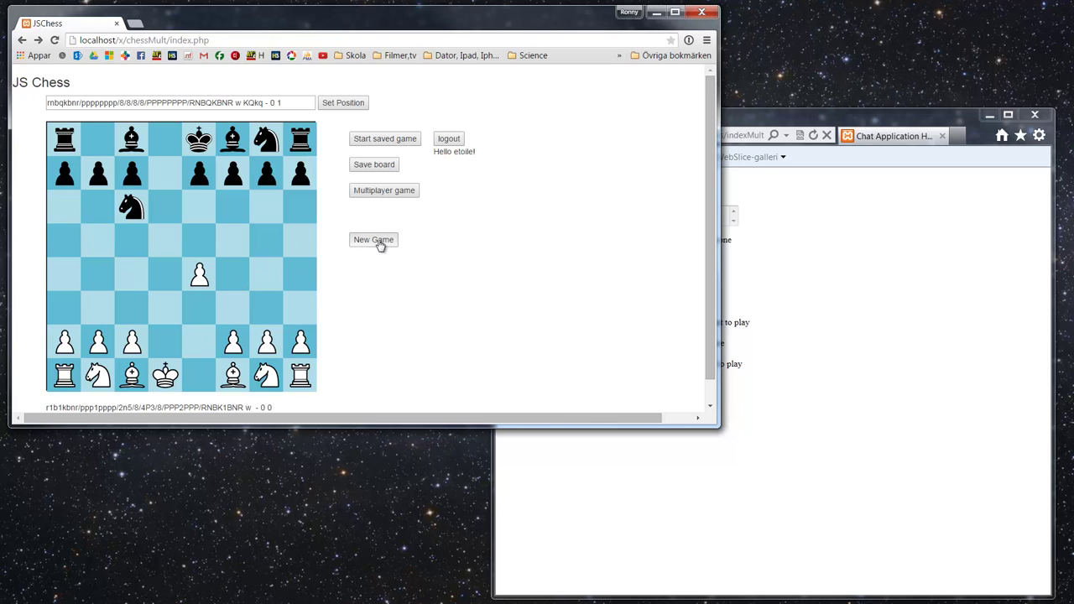
left_click(162, 102)
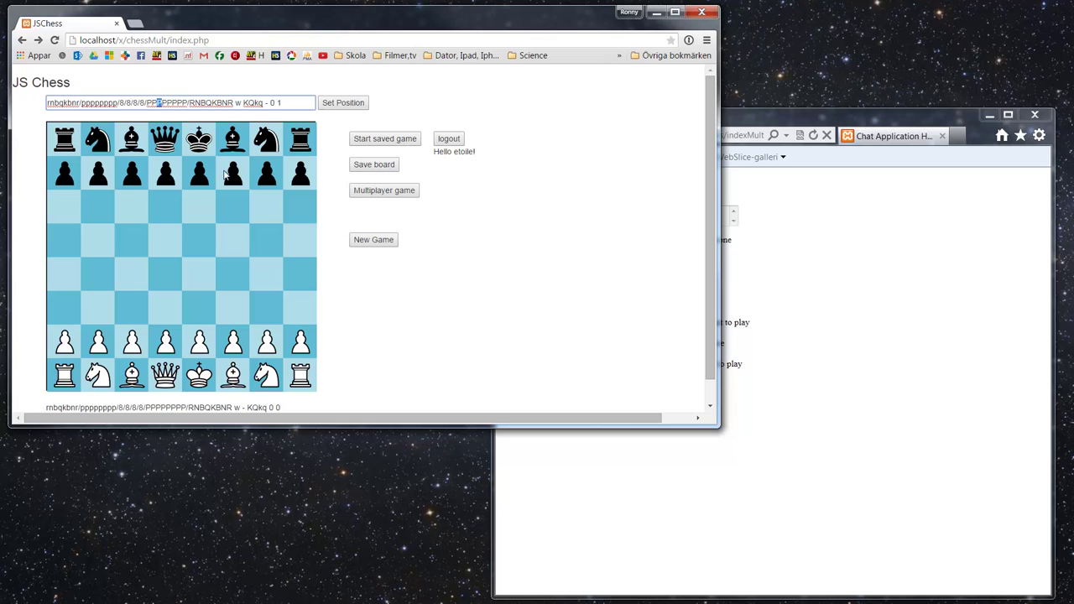
type("1")
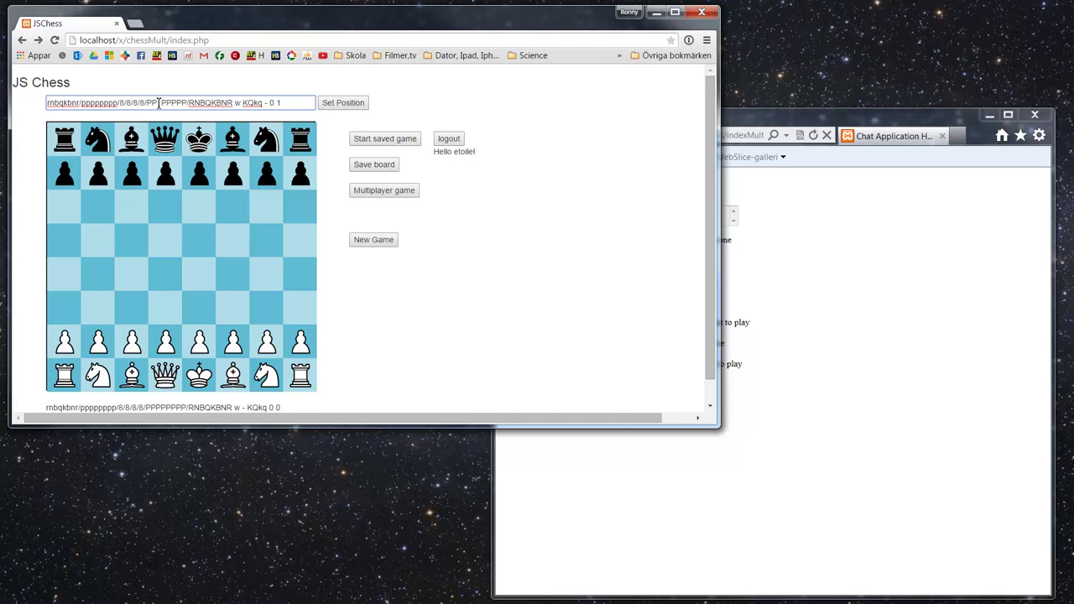
left_click(343, 104)
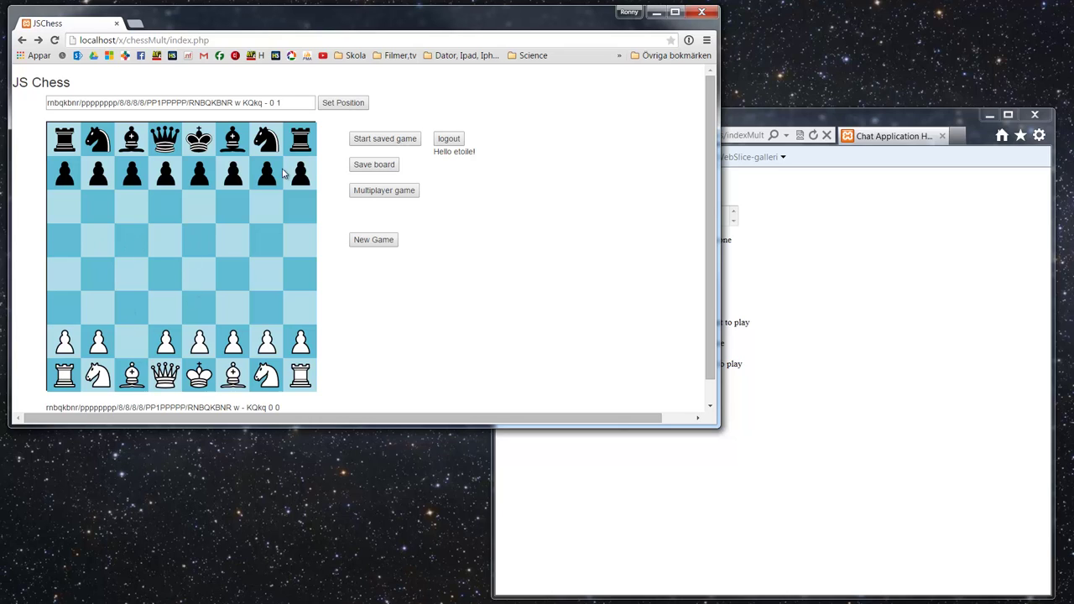
left_click(357, 139)
Step: Open the multiplayer lobby and shift the second player's browser window slightly right
left_click(380, 191)
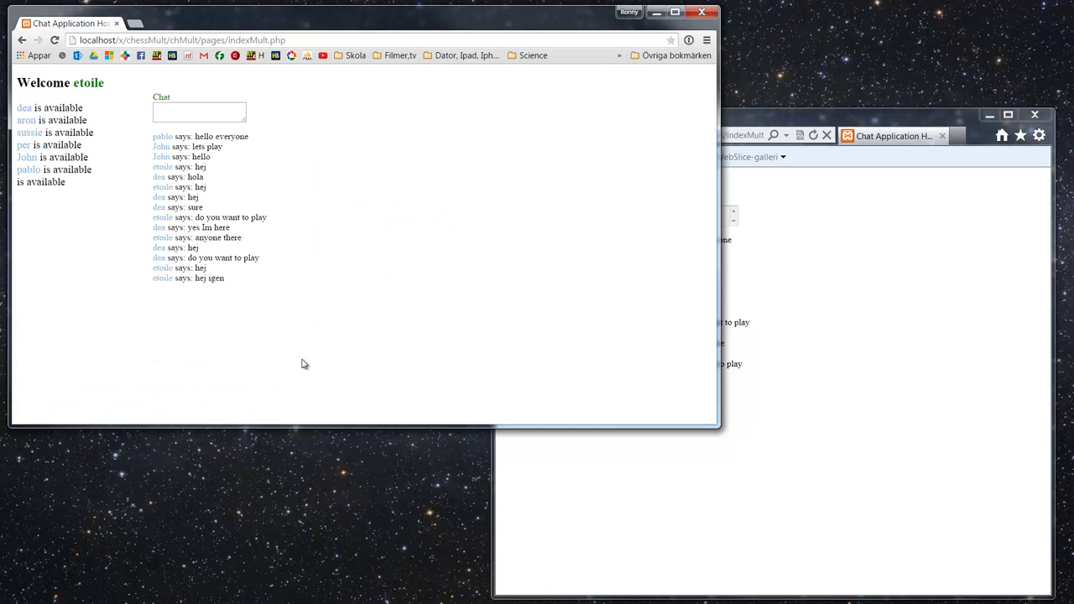
left_click(800, 120)
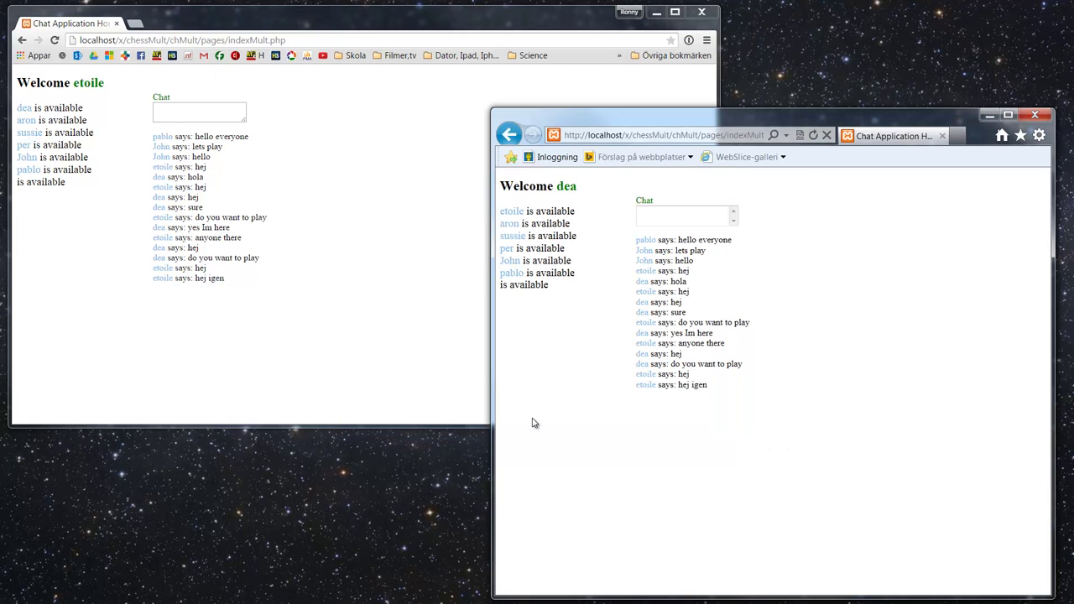
left_click(216, 28)
left_click_drag(740, 122, 749, 121)
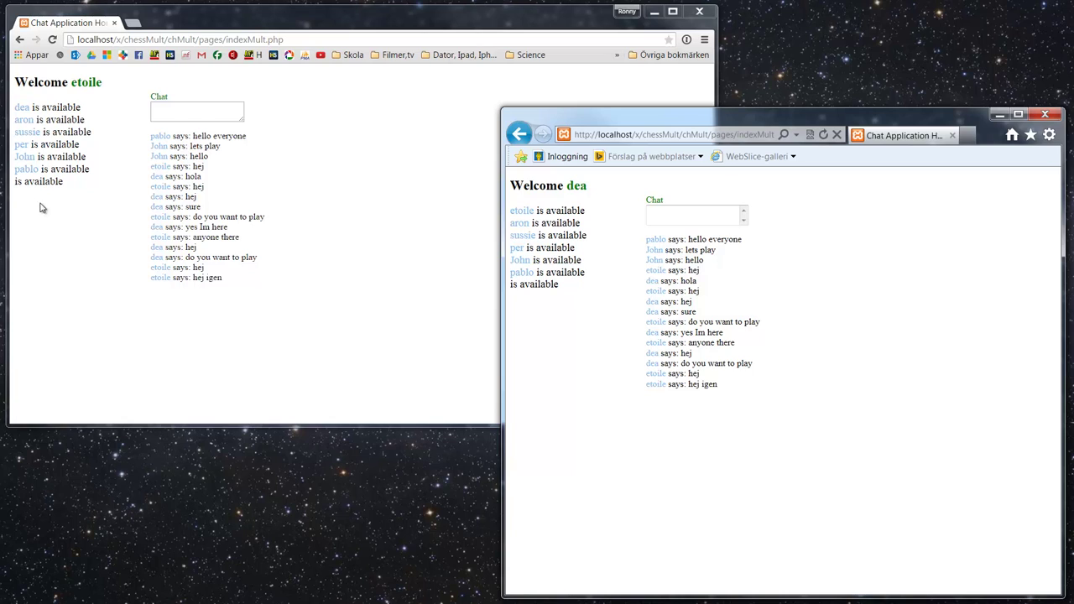
Step: Switch between both players' windows and focus the first player's chat message box
left_click(48, 37)
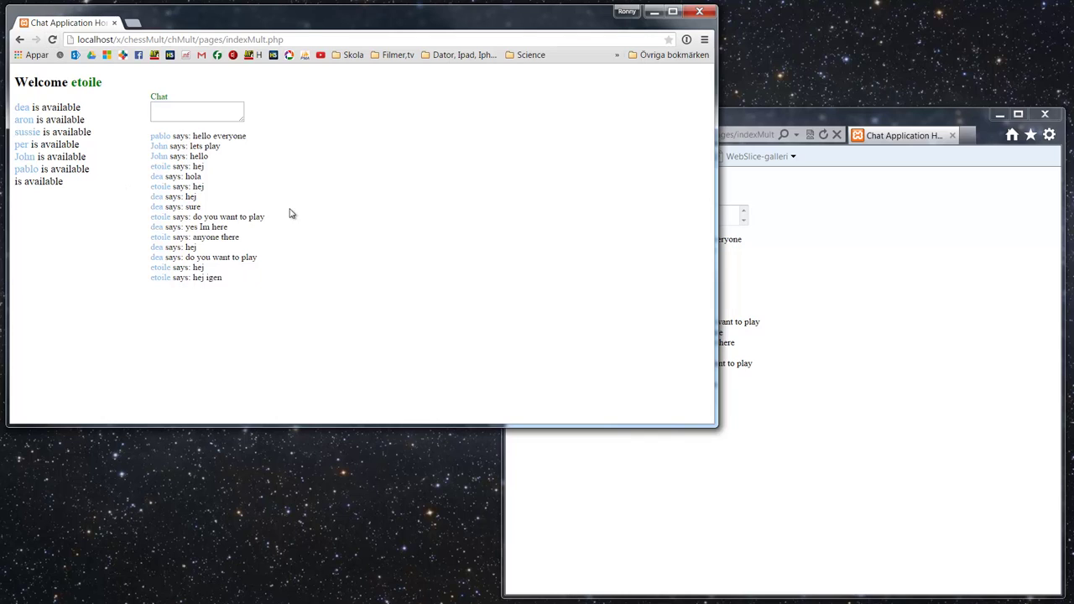
left_click(808, 115)
left_click(207, 109)
left_click(814, 216)
left_click(212, 104)
Step: Send 'hello everyone' and 'hi hew is it going' from the first player's lobby chat
left_click_drag(717, 174, 476, 188)
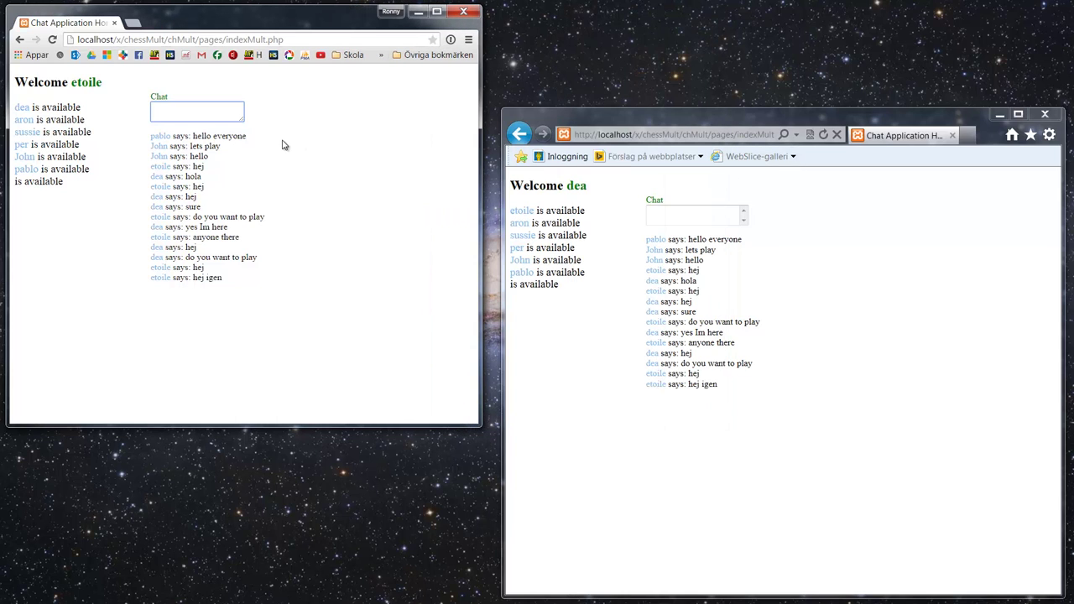
type("hello everyone")
key("Return")
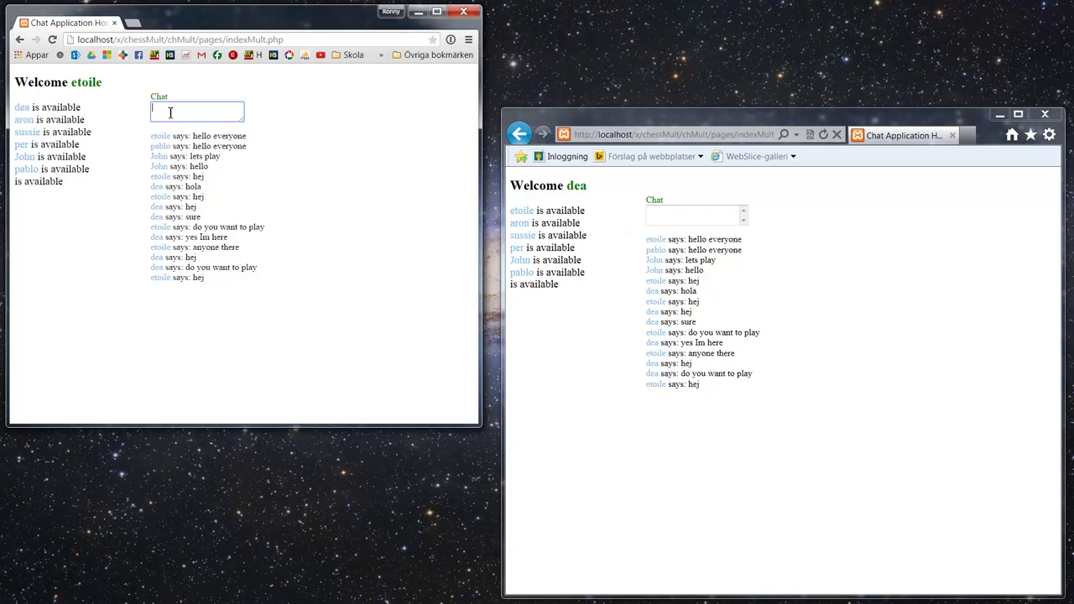
type("hi")
type(" he")
type("w is it going")
key("Return")
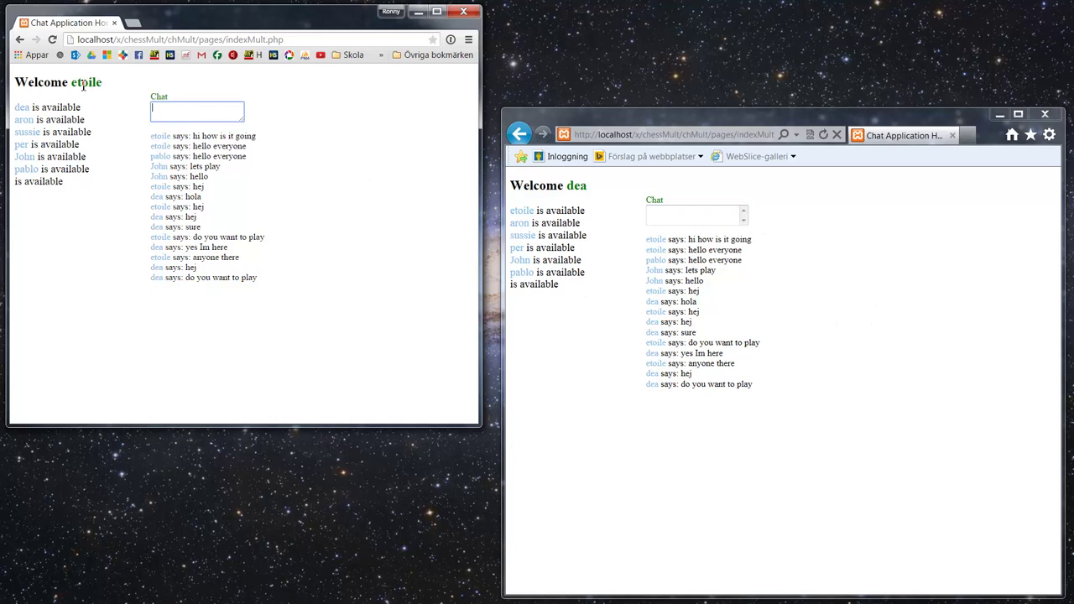
Step: Ask 'do you wanna play' from the second player, then reply 'sure' from the first
left_click(707, 213)
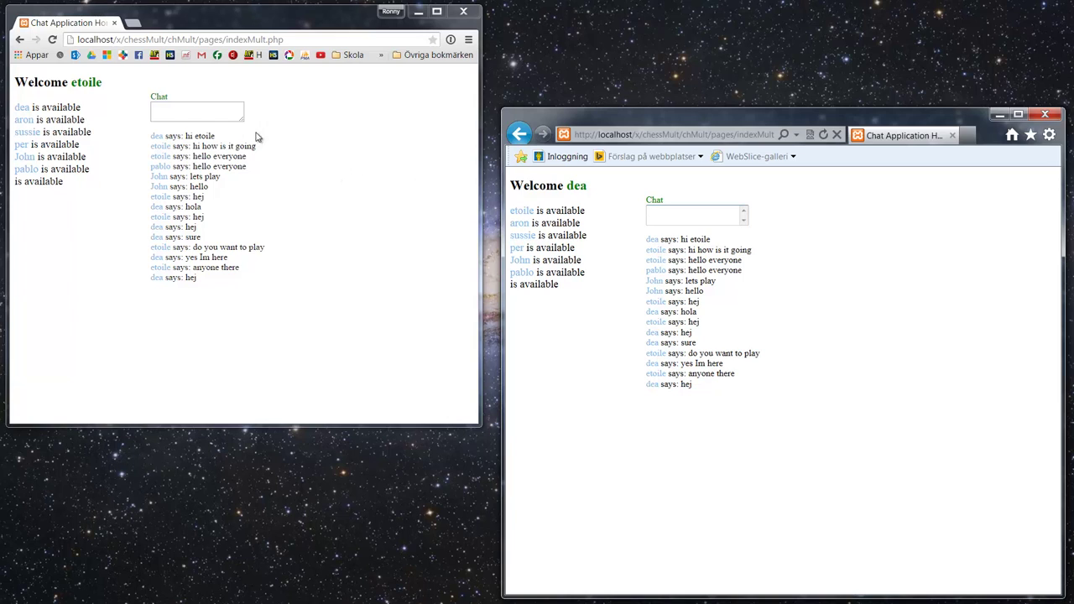
left_click(672, 214)
type("do you wanna play")
key("Return")
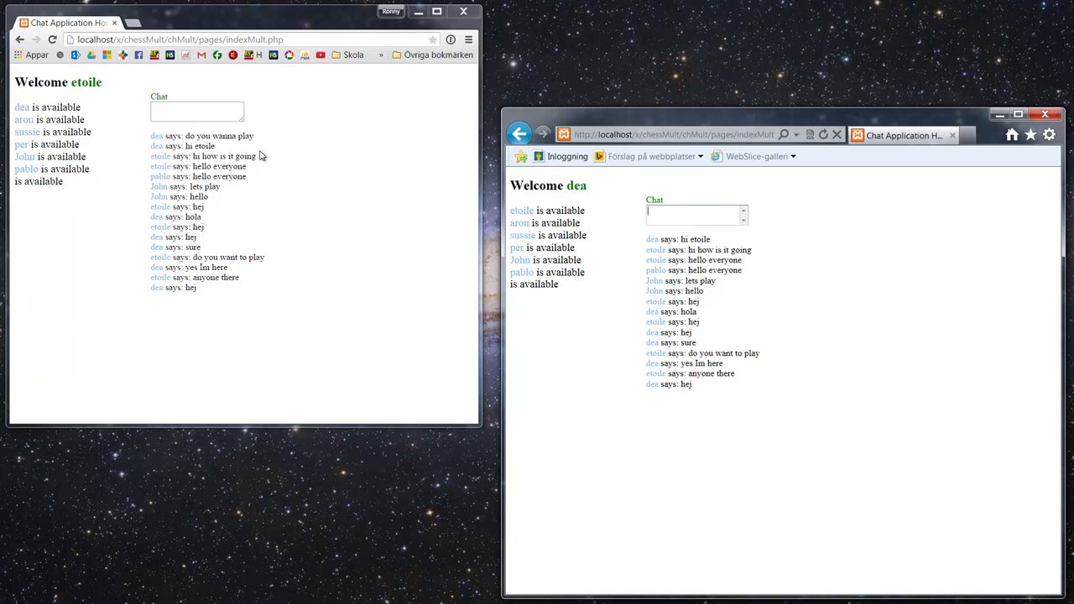
left_click(224, 111)
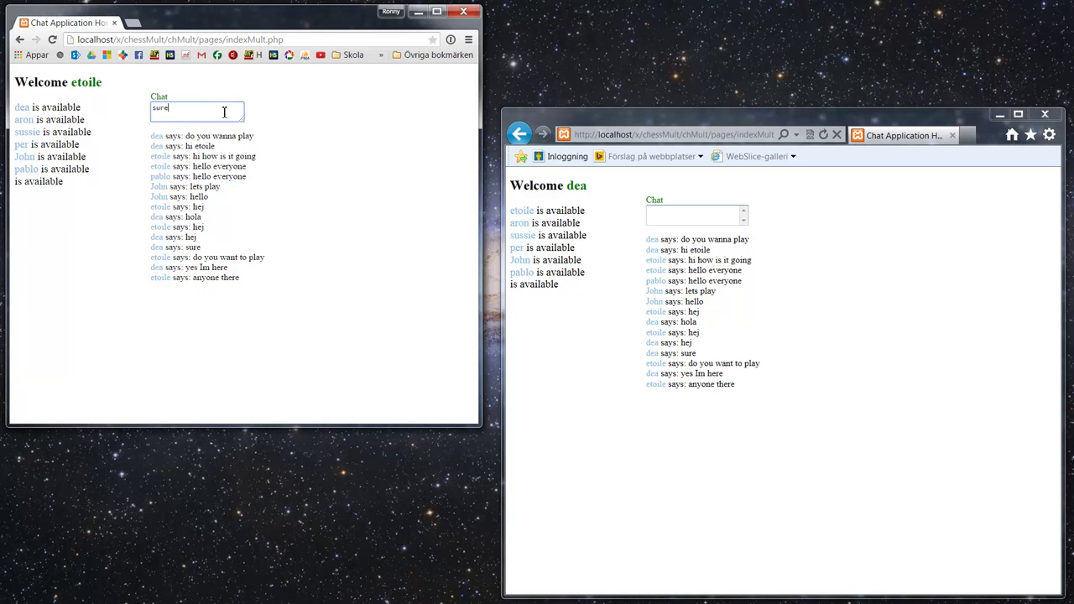
key("Return")
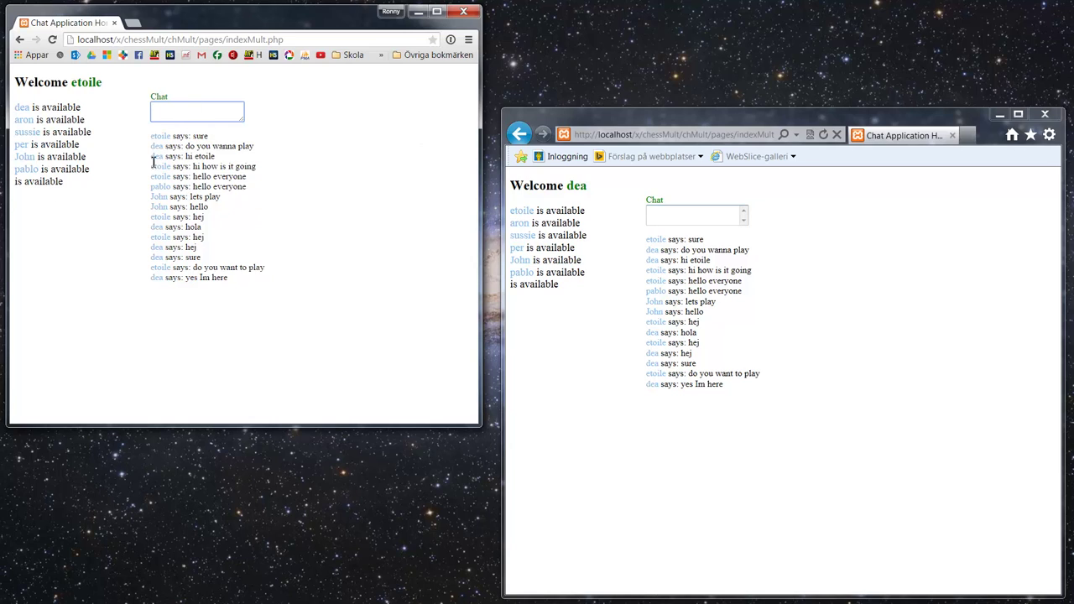
Step: Start a game against the other player and send 'lets play' from the second window
left_click(25, 110)
left_click(22, 112)
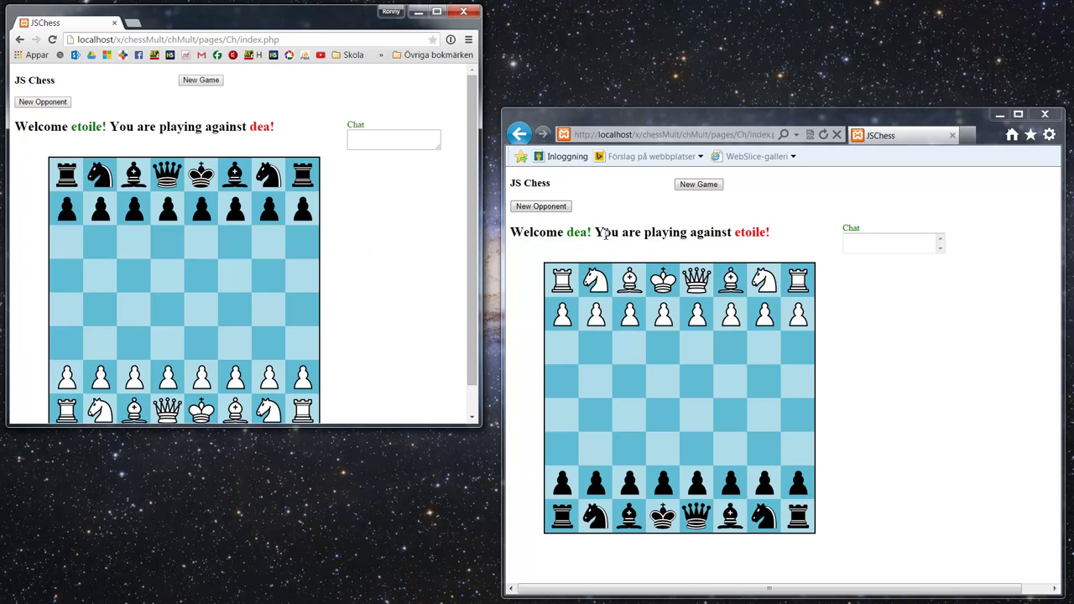
left_click(872, 239)
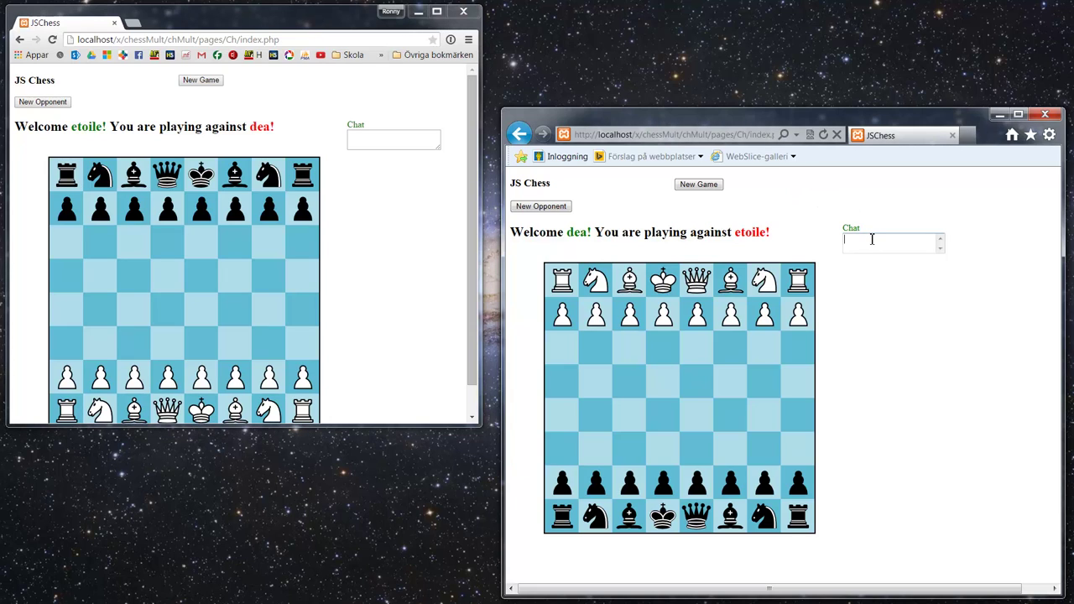
type("let")
key("Return")
Step: Reply 'yea lets do it' in the first player's game chat
left_click(385, 144)
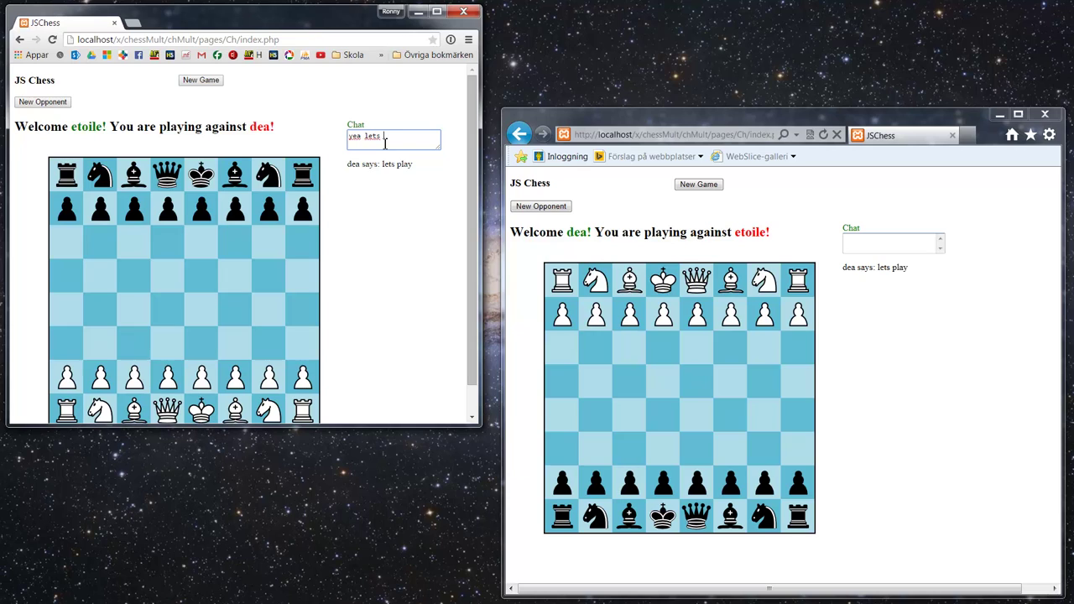
type("yea lets do it")
key("Return")
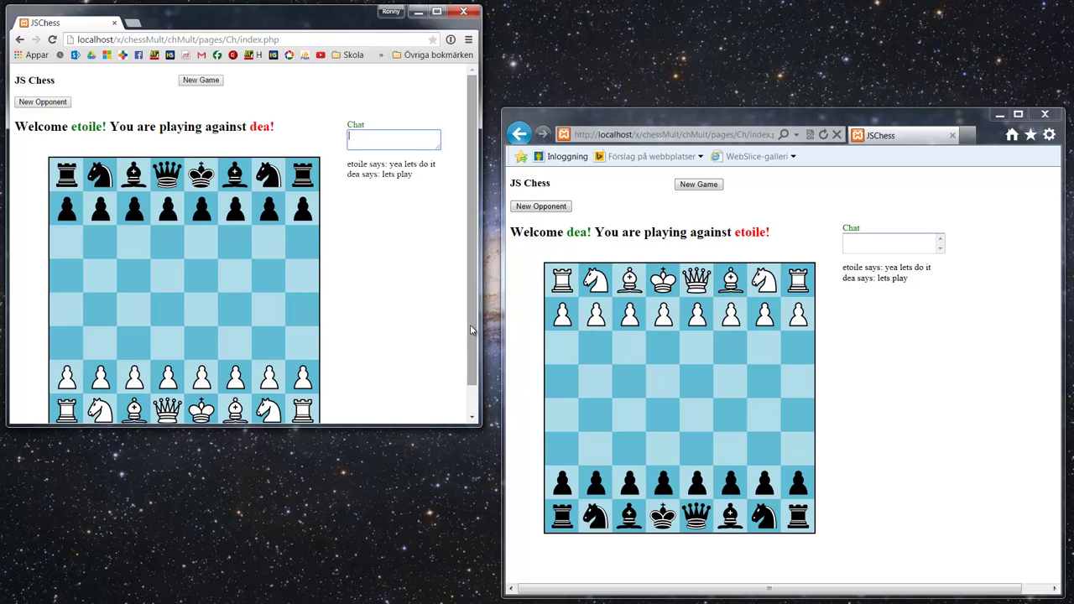
Step: Play White's pawn e2–e4 and Black's d-pawn d7–d5
scroll(472, 339, "down", 1)
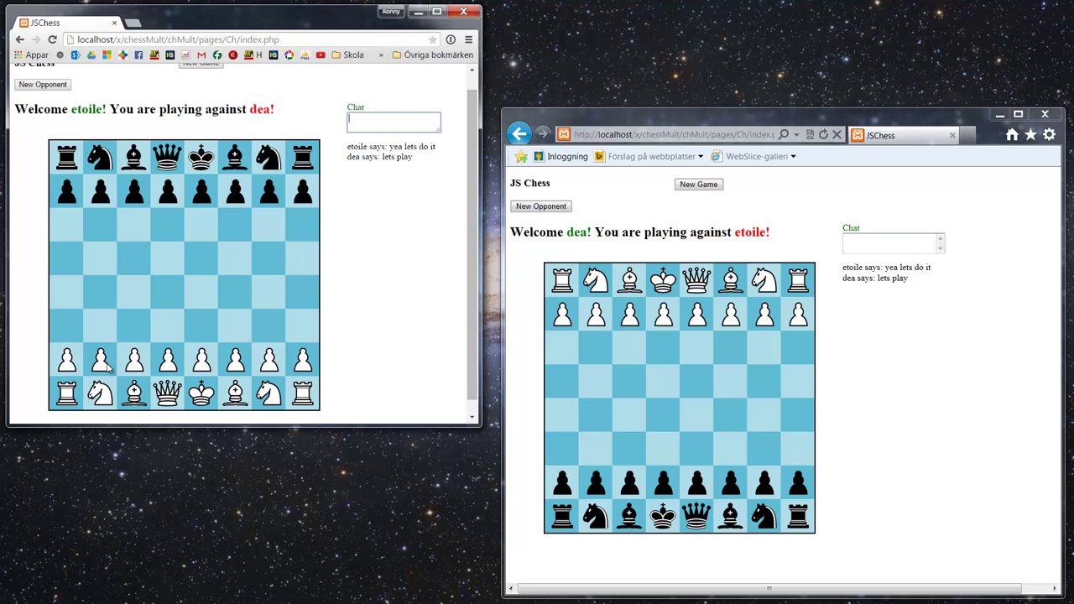
left_click_drag(202, 361, 202, 293)
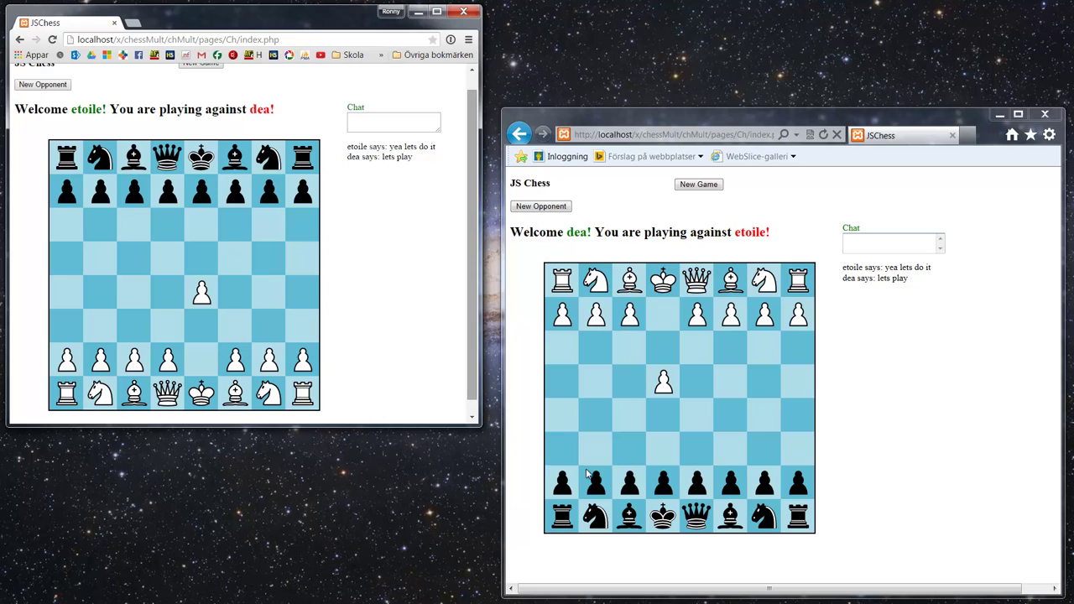
left_click(667, 487)
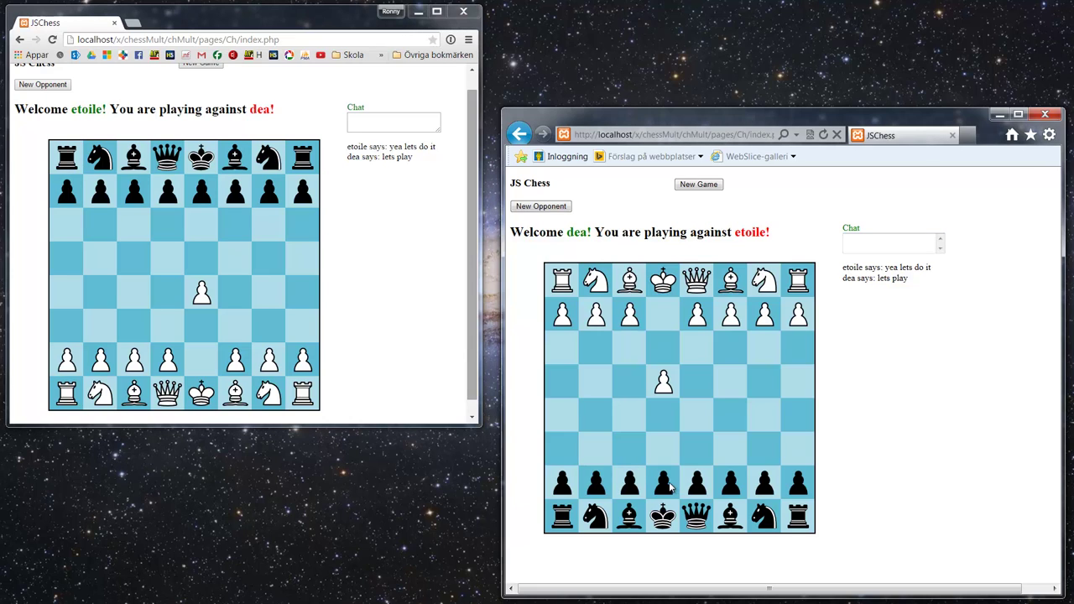
left_click(662, 420)
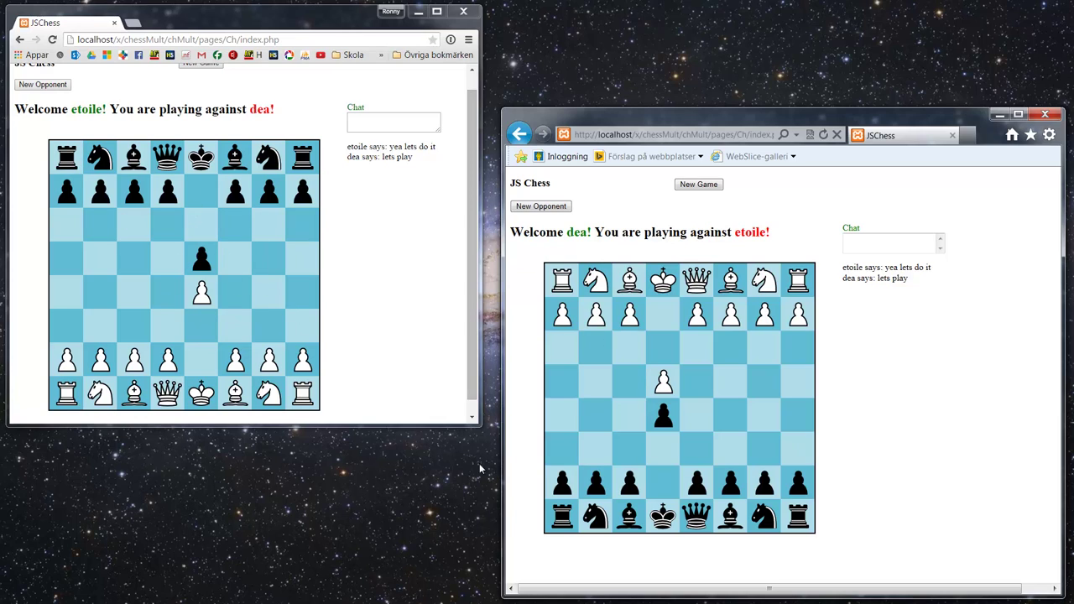
Step: Select and deselect several white and black pawns on the second board without moving them
left_click(629, 321)
left_click(632, 384)
left_click(628, 480)
left_click(675, 455)
left_click(700, 476)
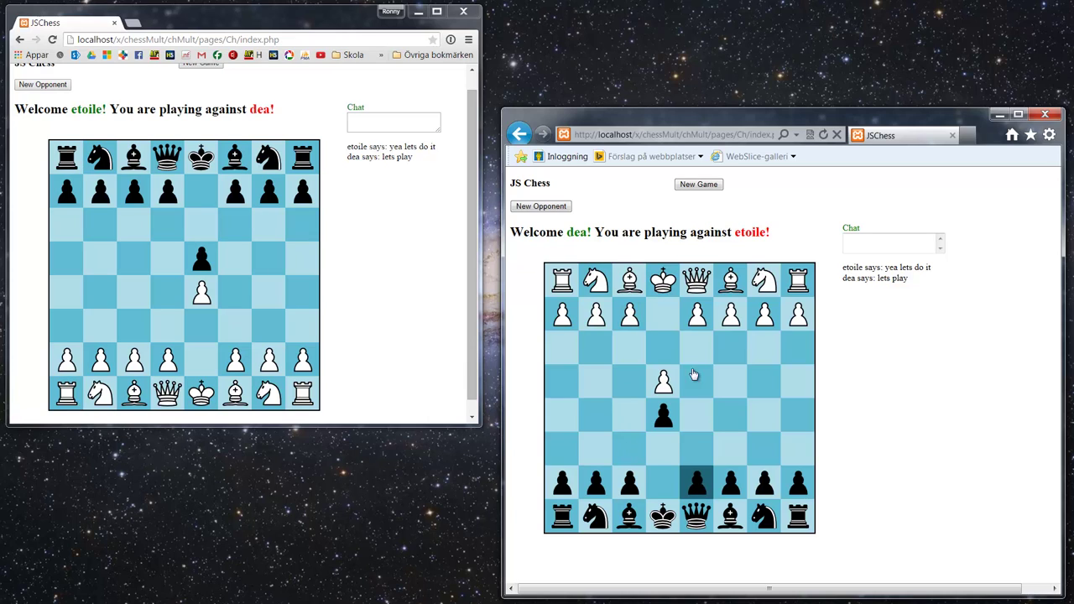
left_click(698, 317)
left_click(695, 324)
left_click(693, 352)
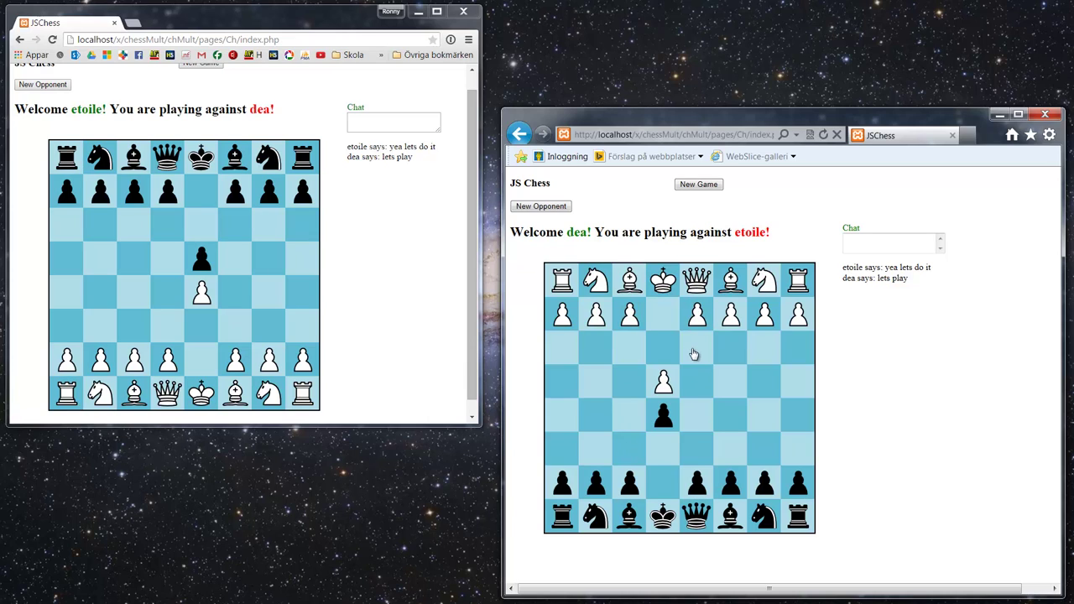
Step: Move the white pawn from d2 to d3, then restart with New Game
left_click(154, 191)
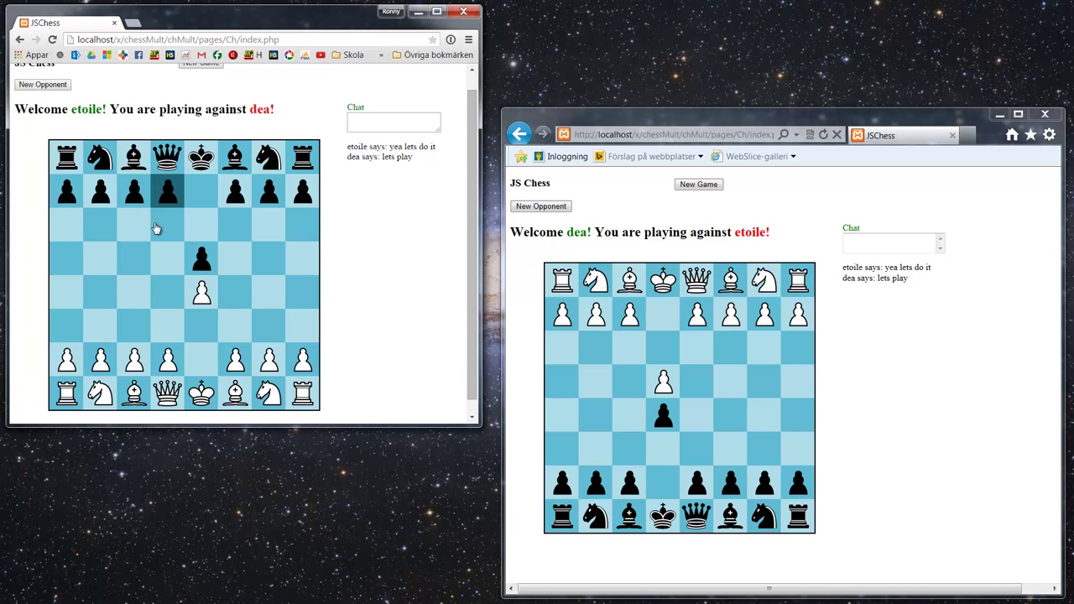
left_click(158, 239)
left_click(161, 198)
left_click(138, 198)
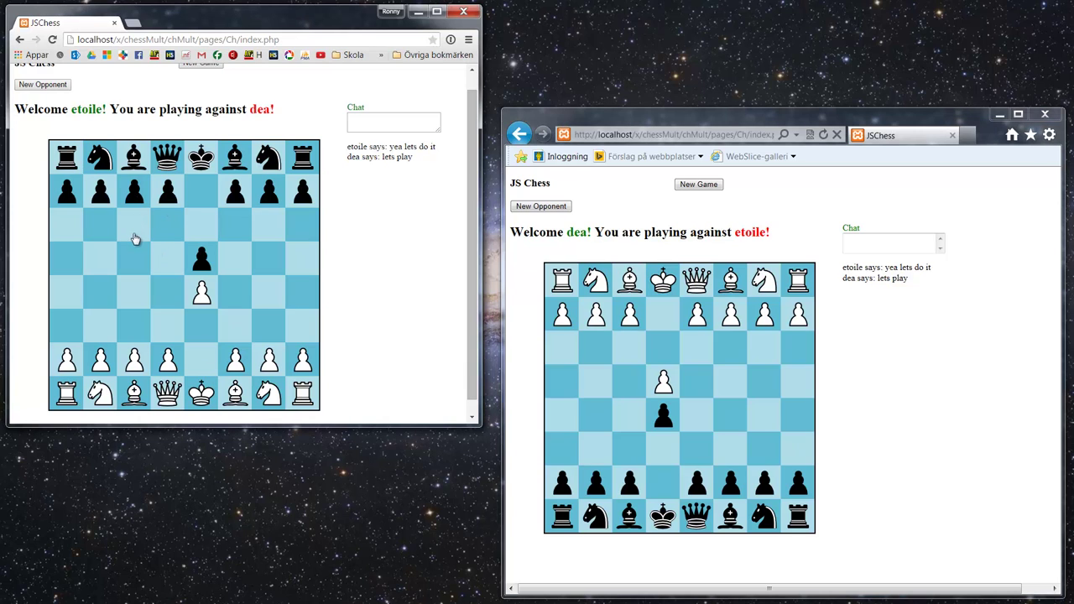
left_click(169, 365)
left_click(169, 329)
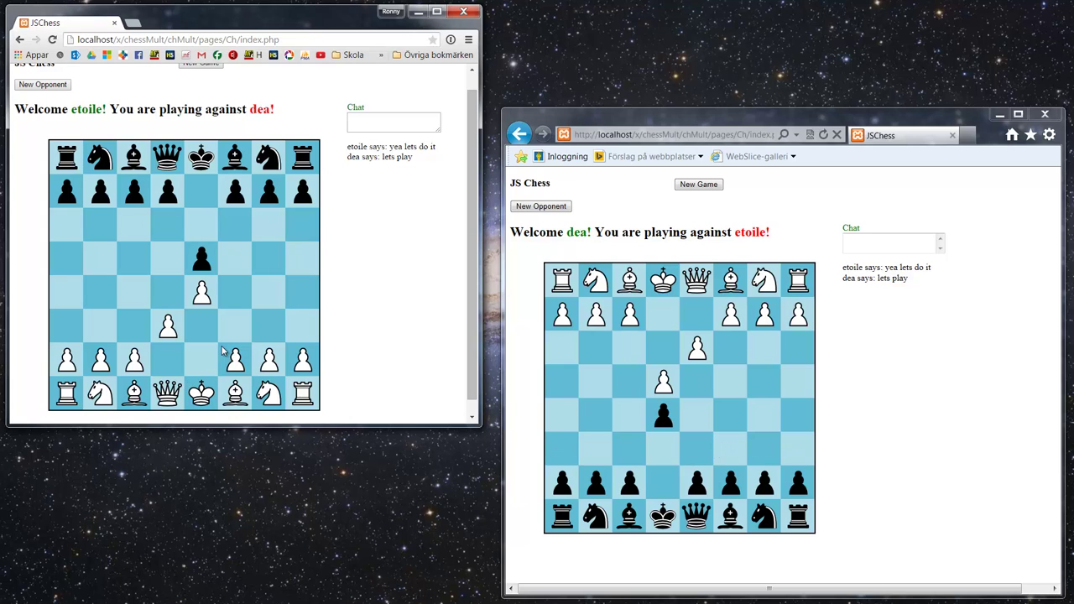
scroll(244, 276, "up", 1)
left_click(199, 80)
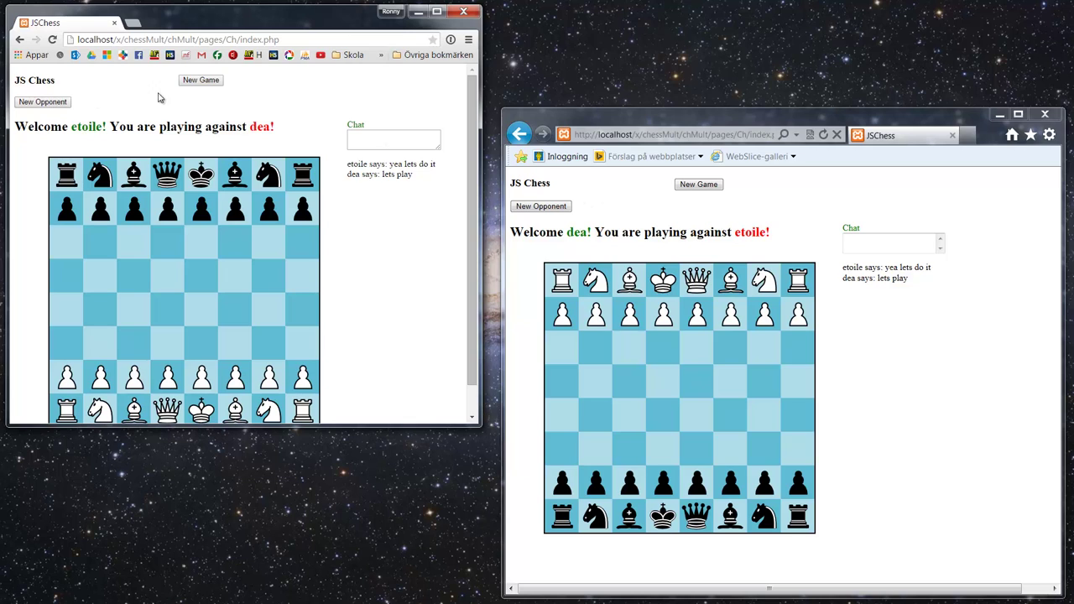
Step: Return to the lobby with New Opponent and send 'oh what happened' from the second browser
left_click(542, 207)
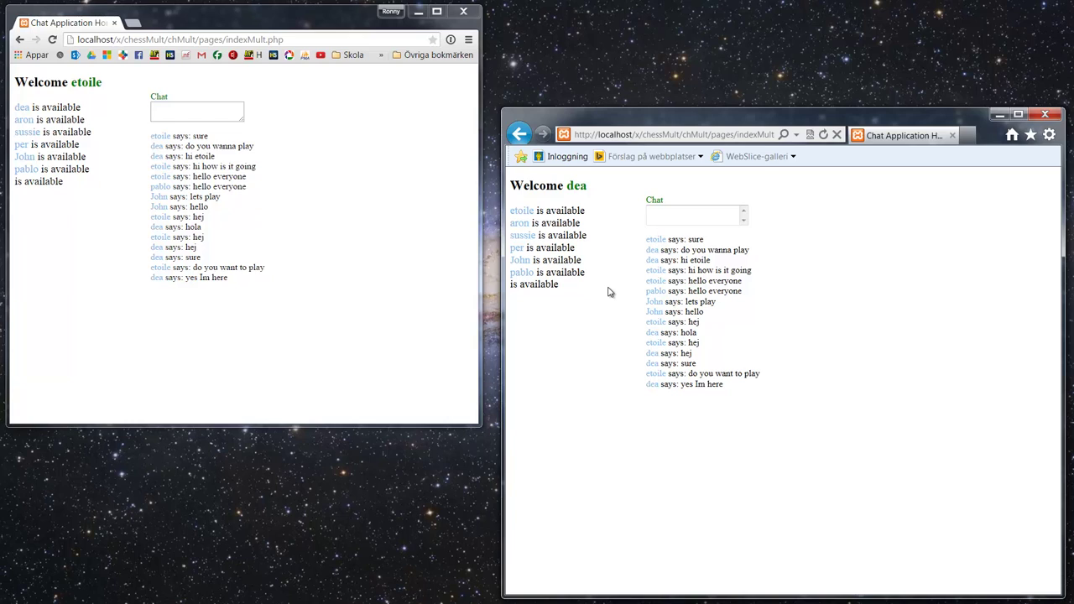
left_click(673, 213)
type("oh what happened")
key("Return")
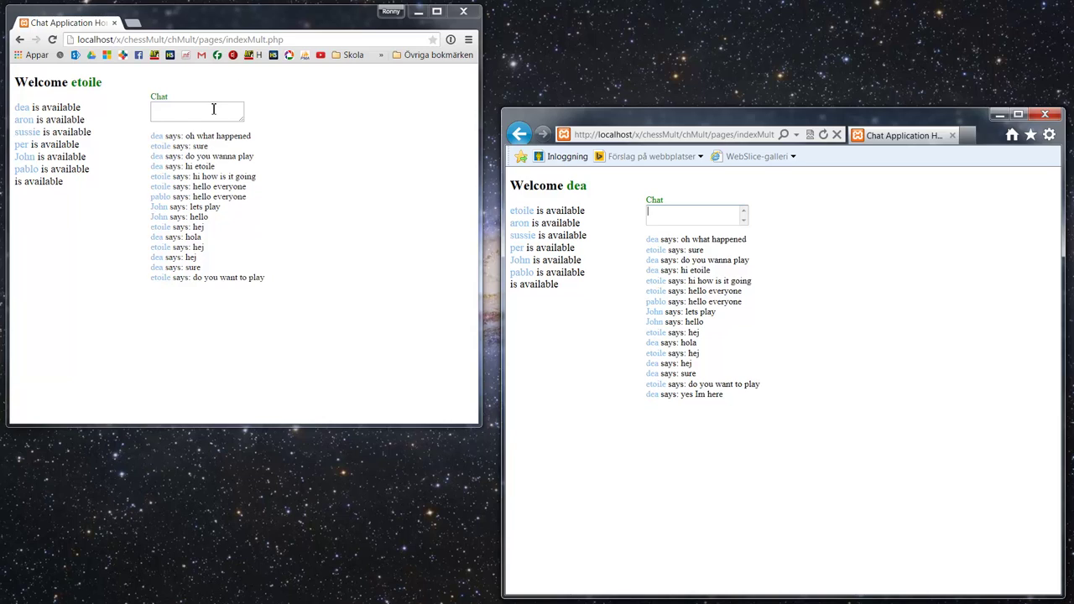
Step: From the first browser, send 'I dont want to play you' and 'ur to slow'
left_click(213, 109)
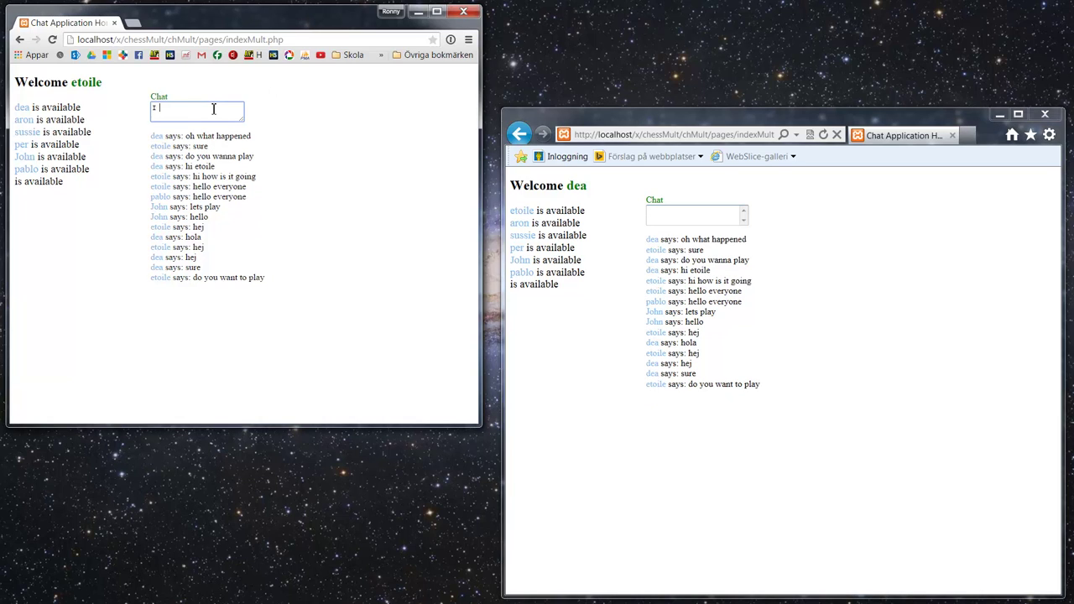
type("I dont want to play you")
key("Return")
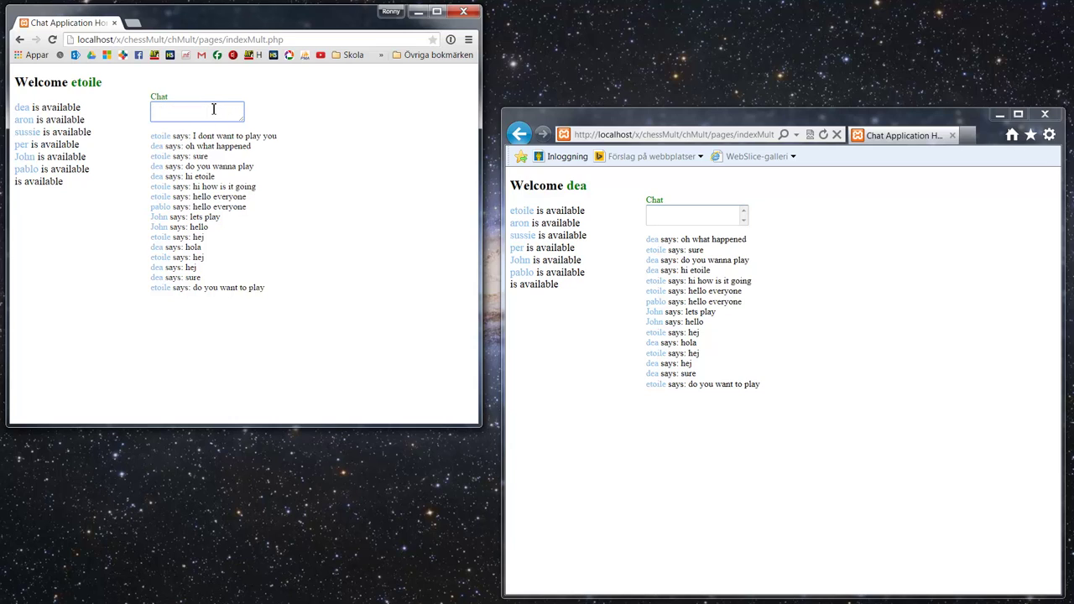
type("ur to slow")
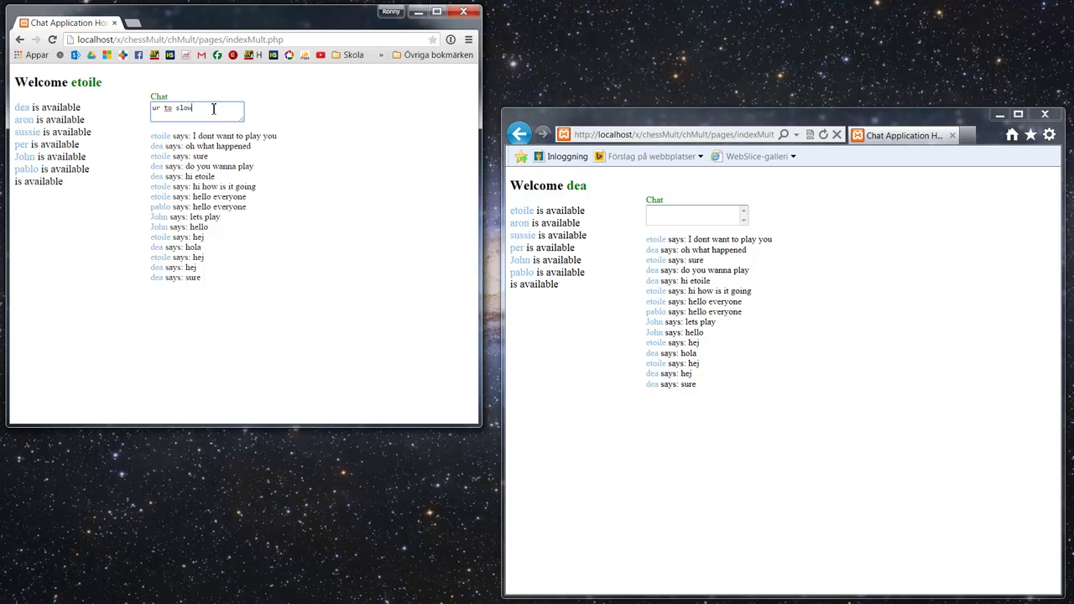
key("Return")
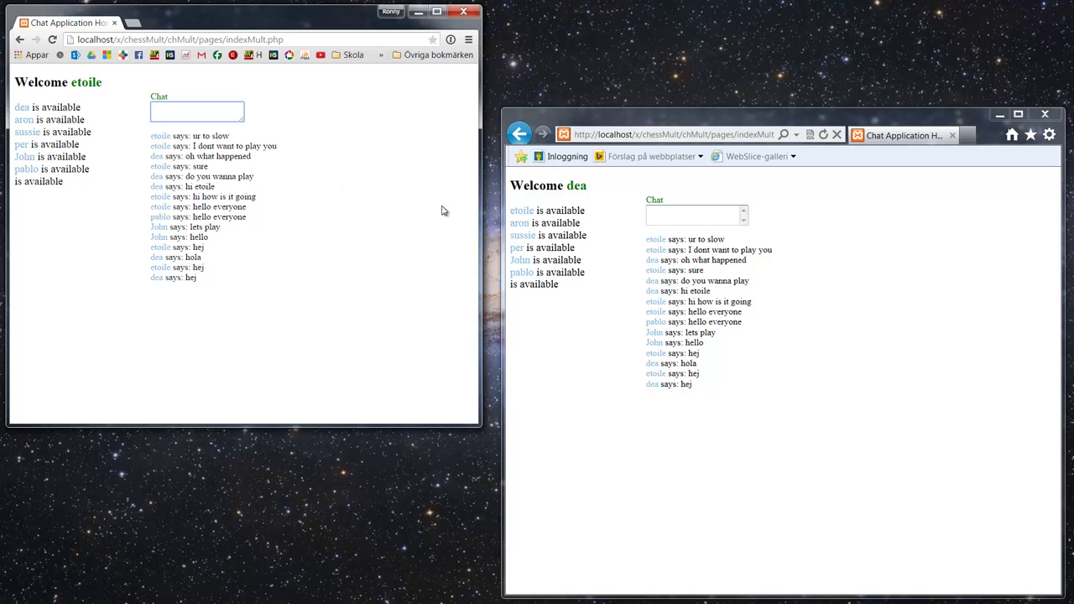
Step: Start games against available users from the lobby list in both browsers
left_click(522, 225)
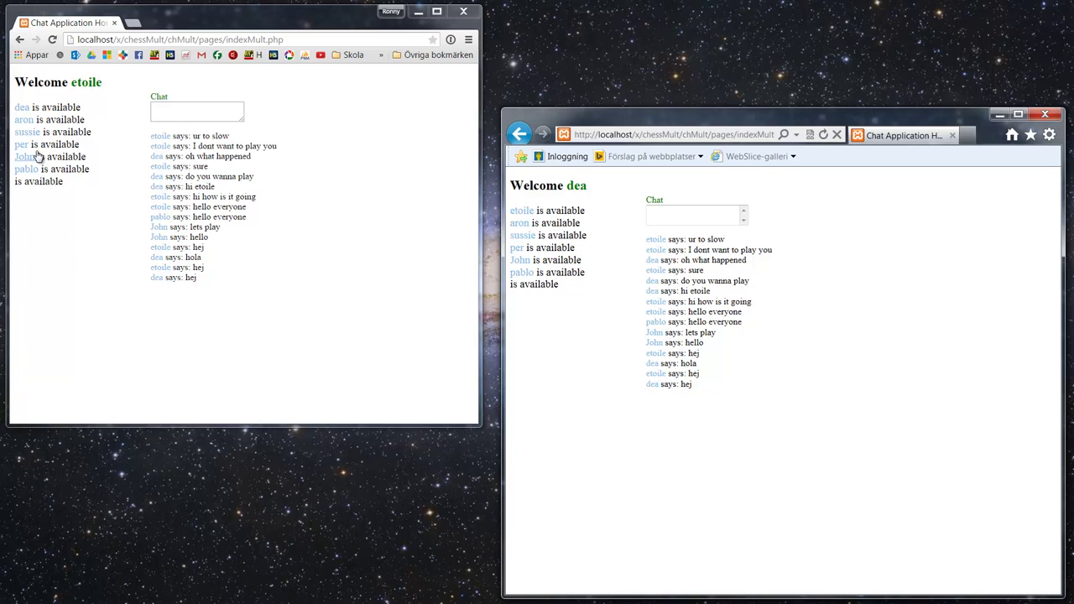
left_click(522, 225)
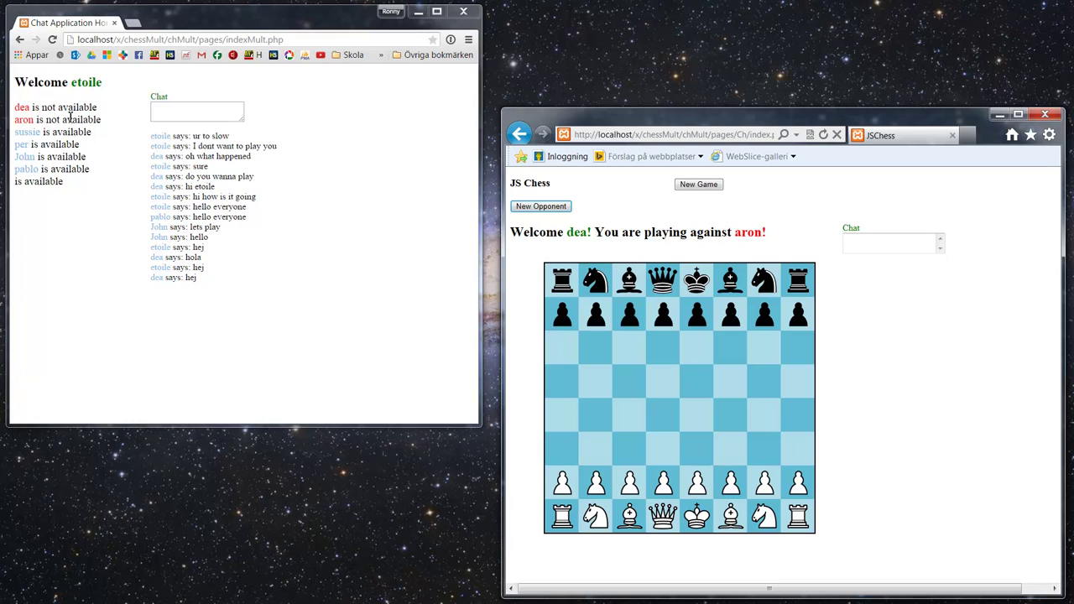
triple_click(24, 108)
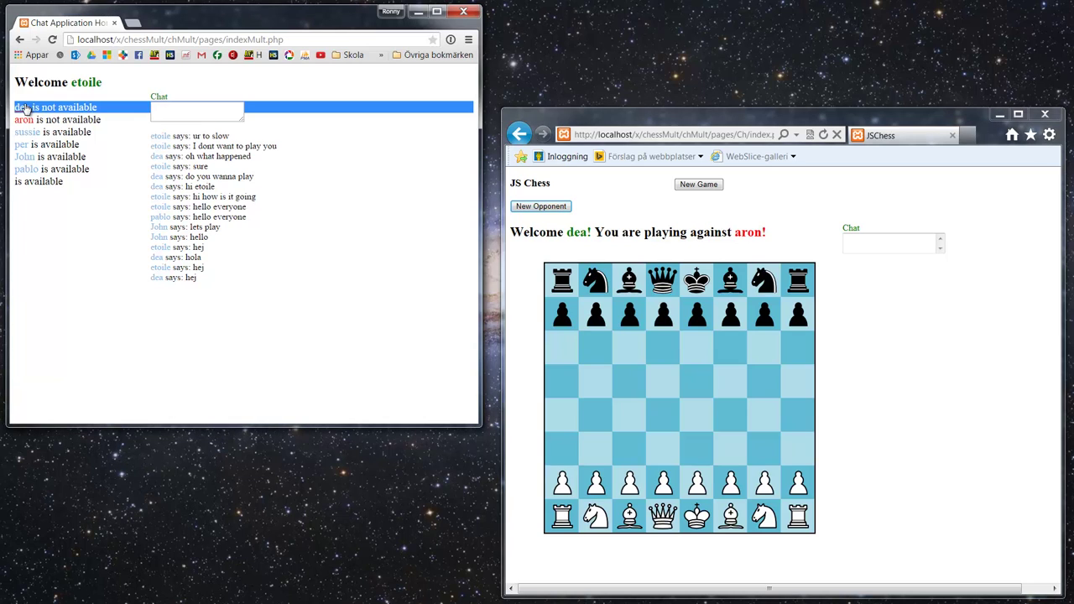
left_click(25, 115)
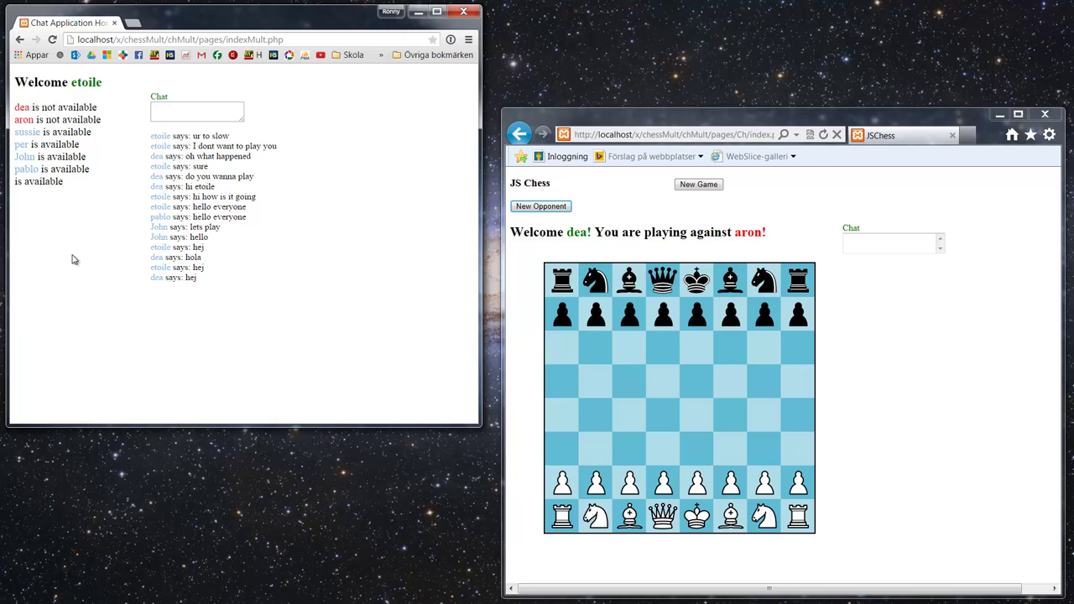
left_click(204, 113)
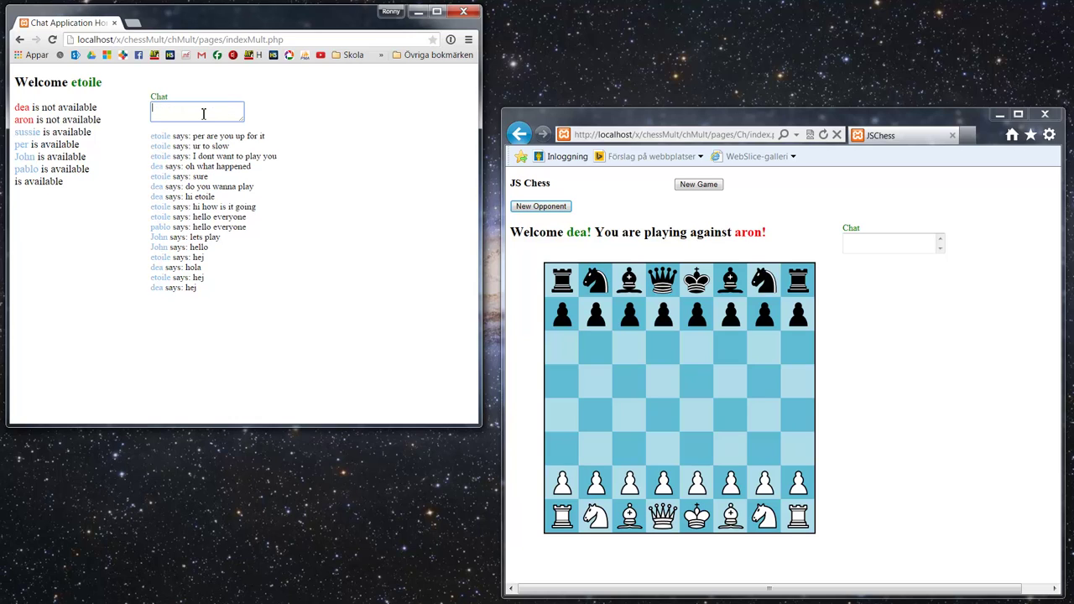
left_click(22, 145)
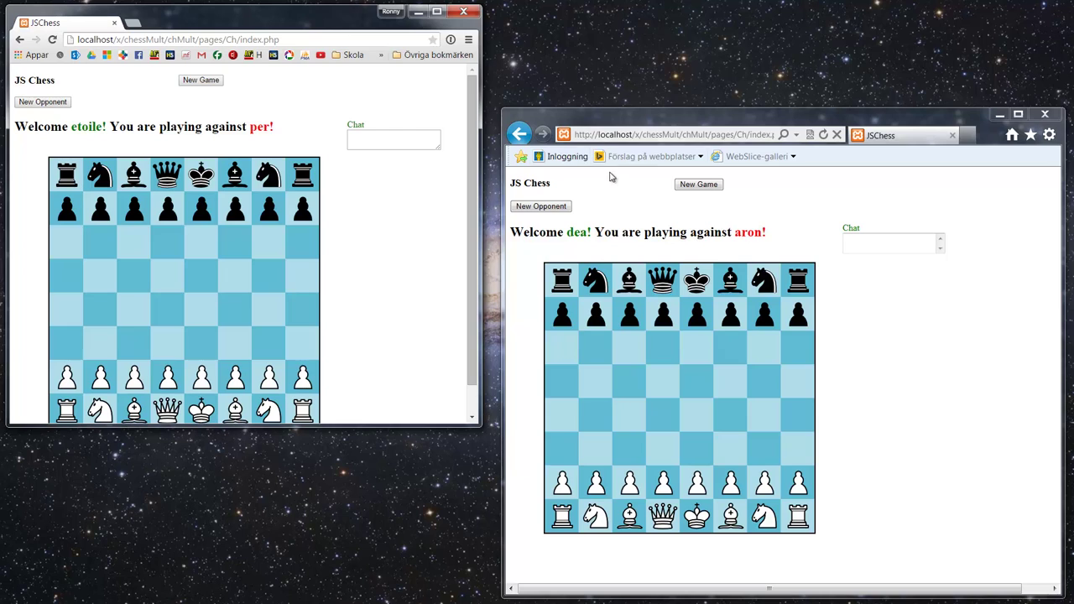
Step: Remove chMult/pages/Ch/ from the second browser's address to load the main page
left_click(661, 136)
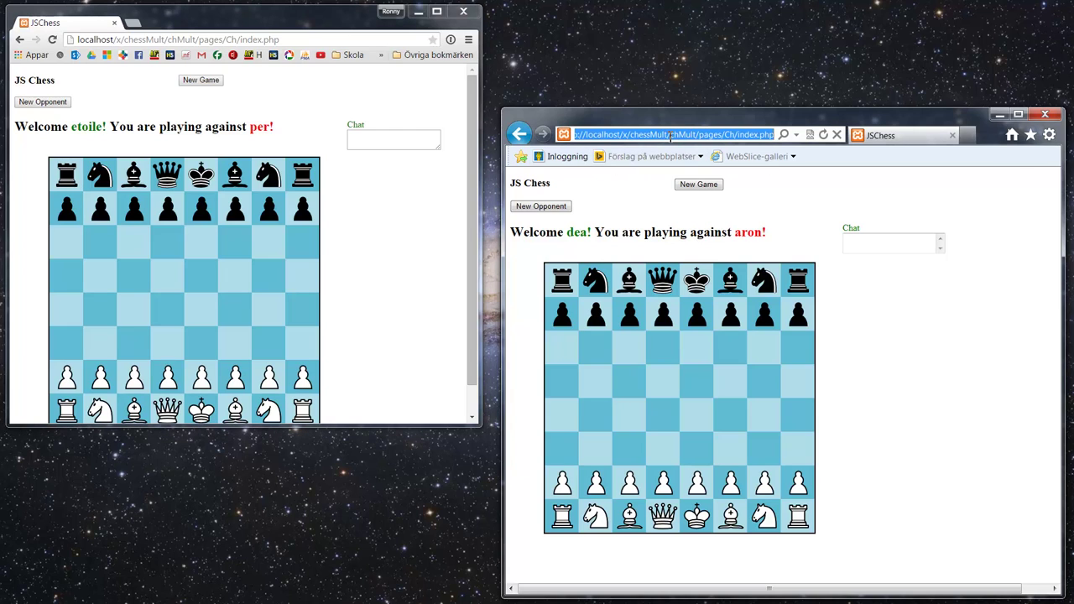
left_click_drag(669, 136, 739, 134)
key("BackSpace")
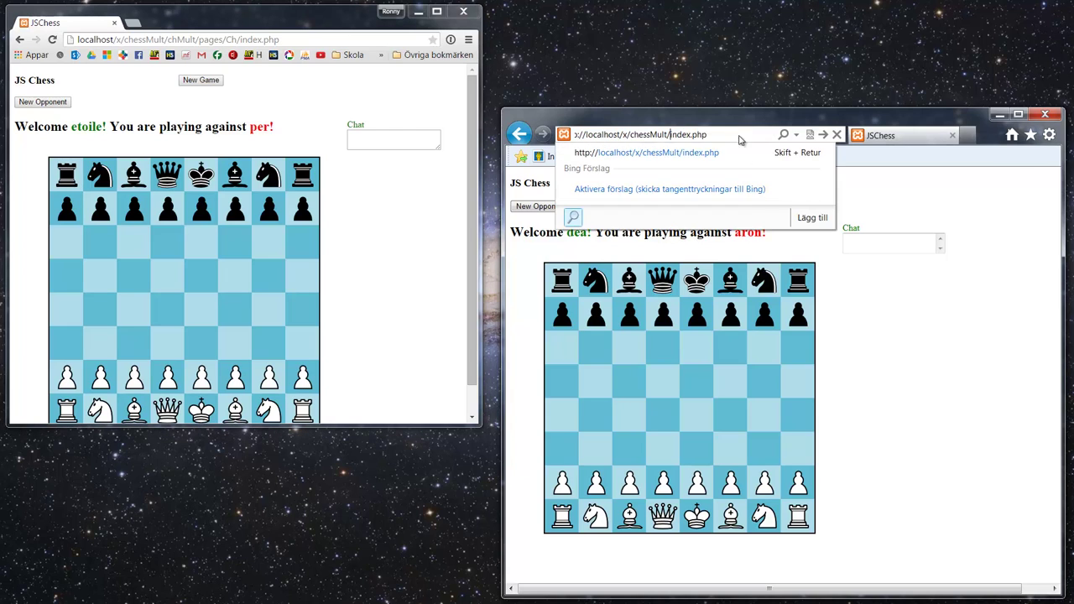
key("Return")
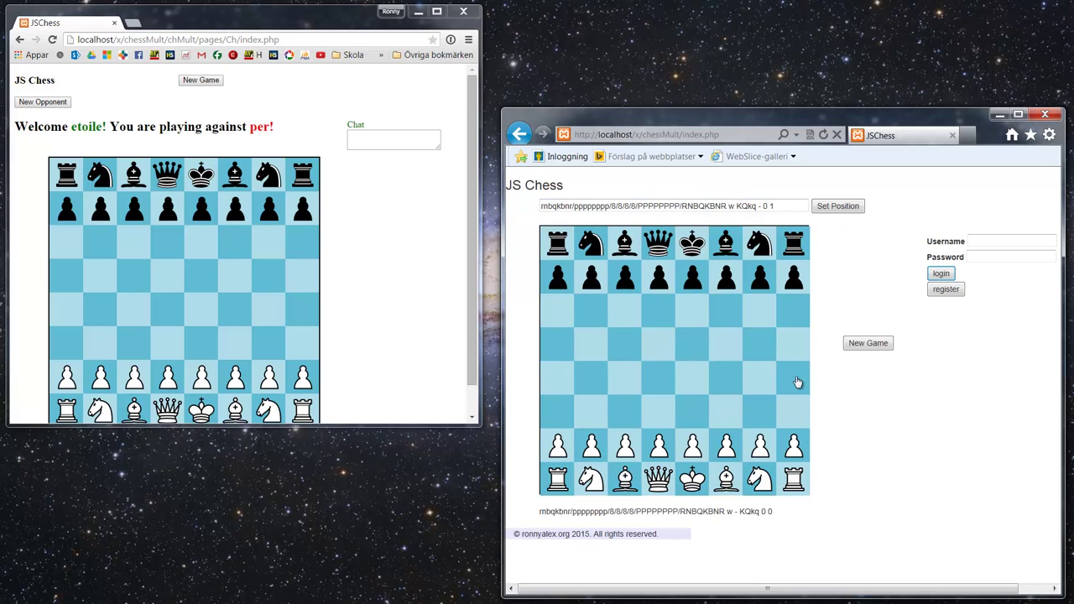
Step: Log the second browser in with the opponent account's username and password
left_click(1009, 240)
key("Tab")
type("per")
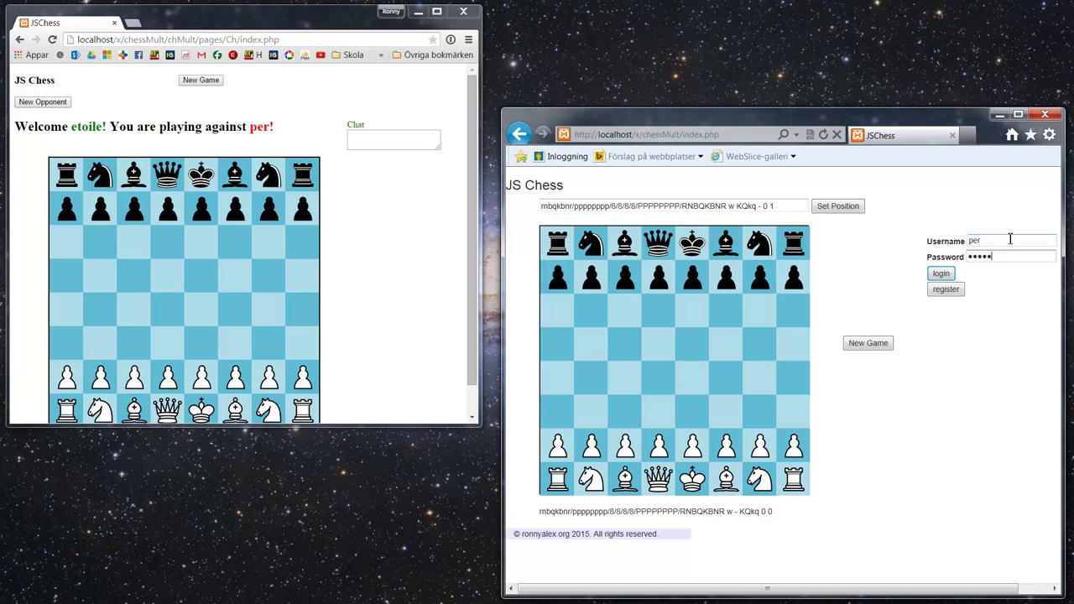
left_click(941, 274)
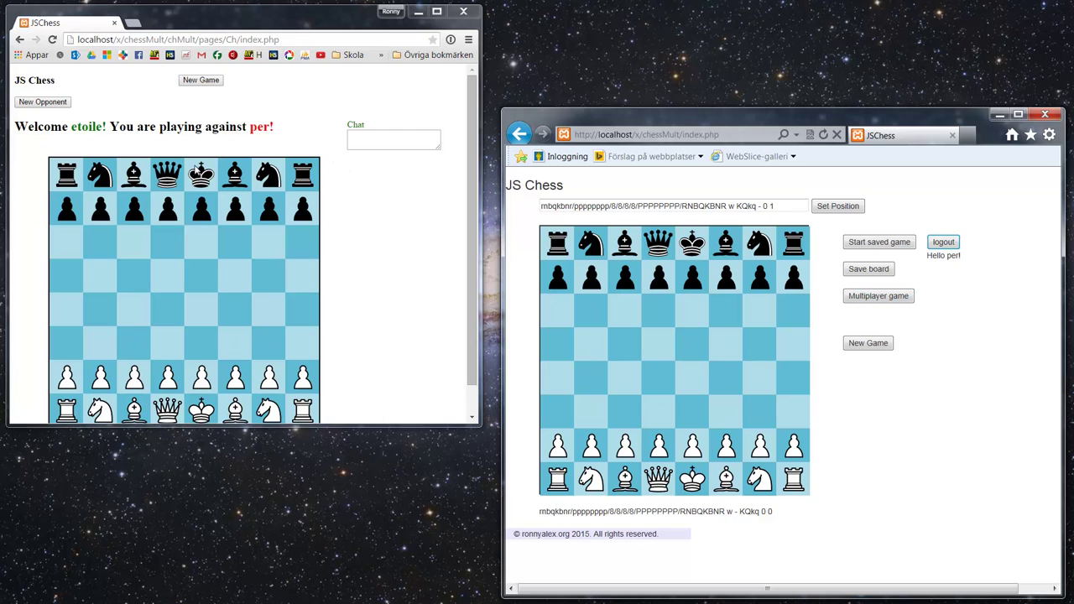
Step: Join the multiplayer game and move White's pawn from e2 to e4
left_click(881, 299)
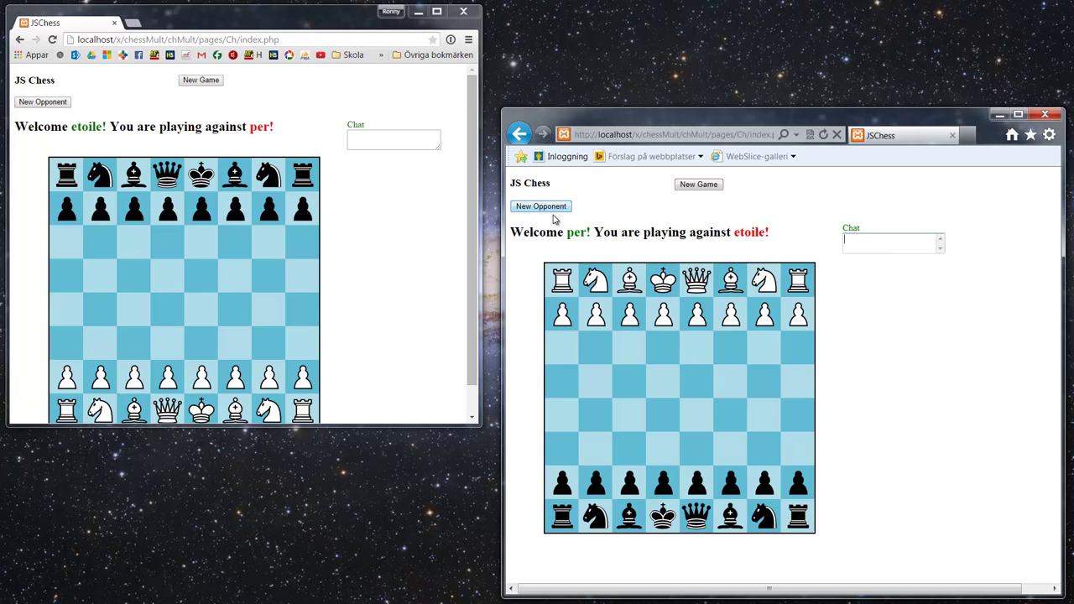
left_click(552, 211)
left_click(202, 379)
left_click(205, 312)
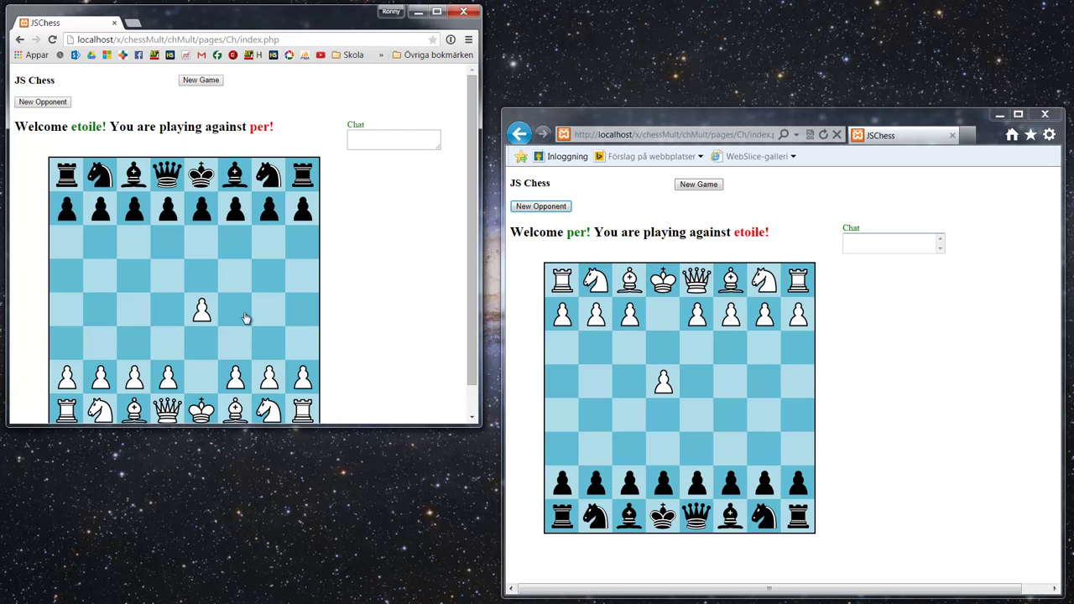
Step: Answer with Black's e-pawn one square, then close the second browser
left_click(663, 482)
left_click(663, 449)
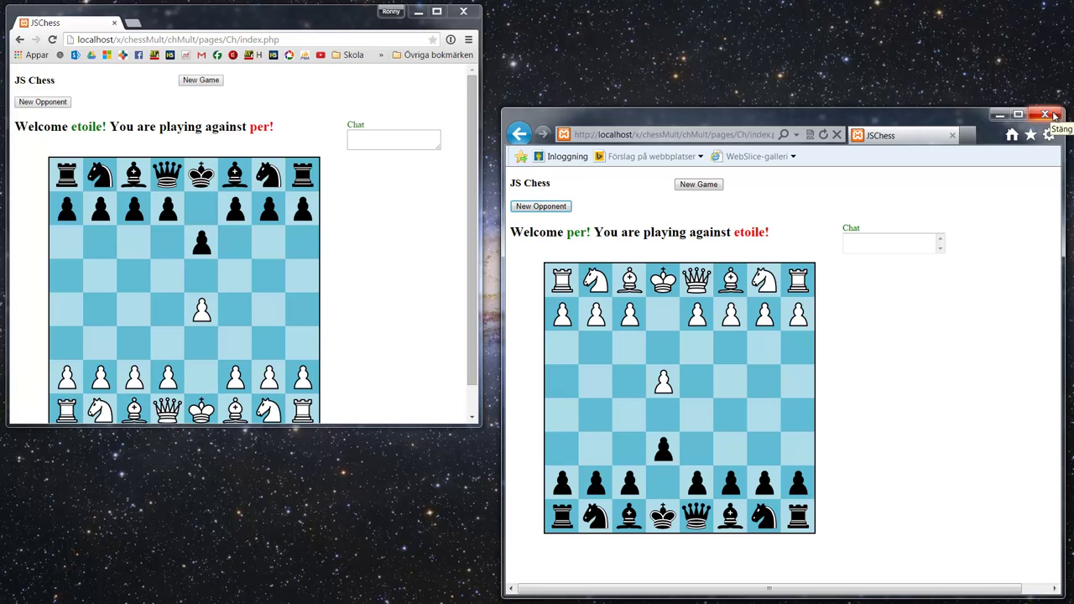
left_click(1055, 117)
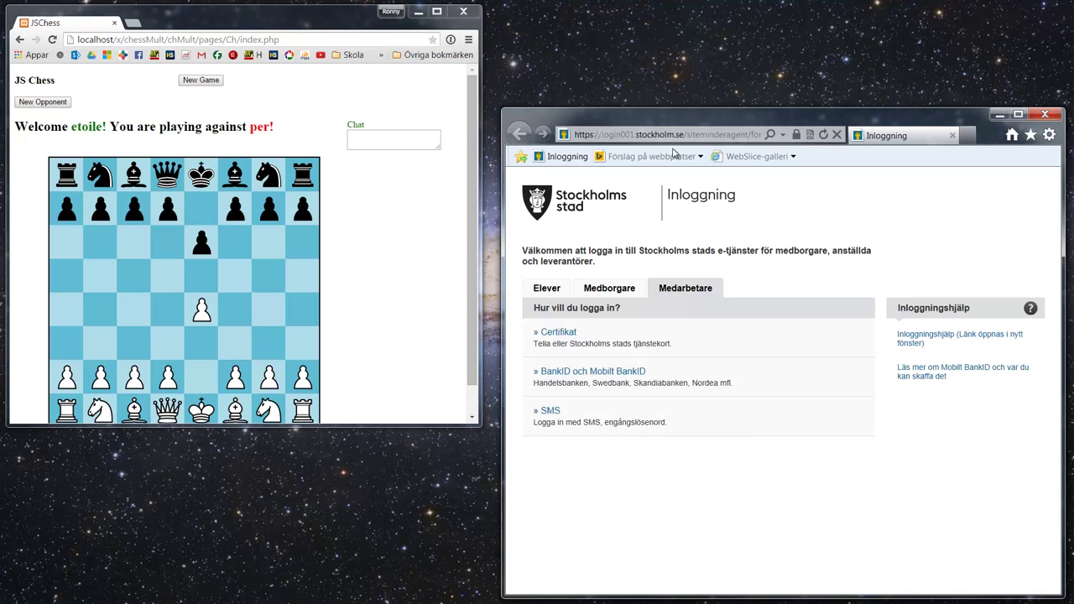
Step: Load the localhost chessMult start page from the address bar suggestion
left_click(620, 134)
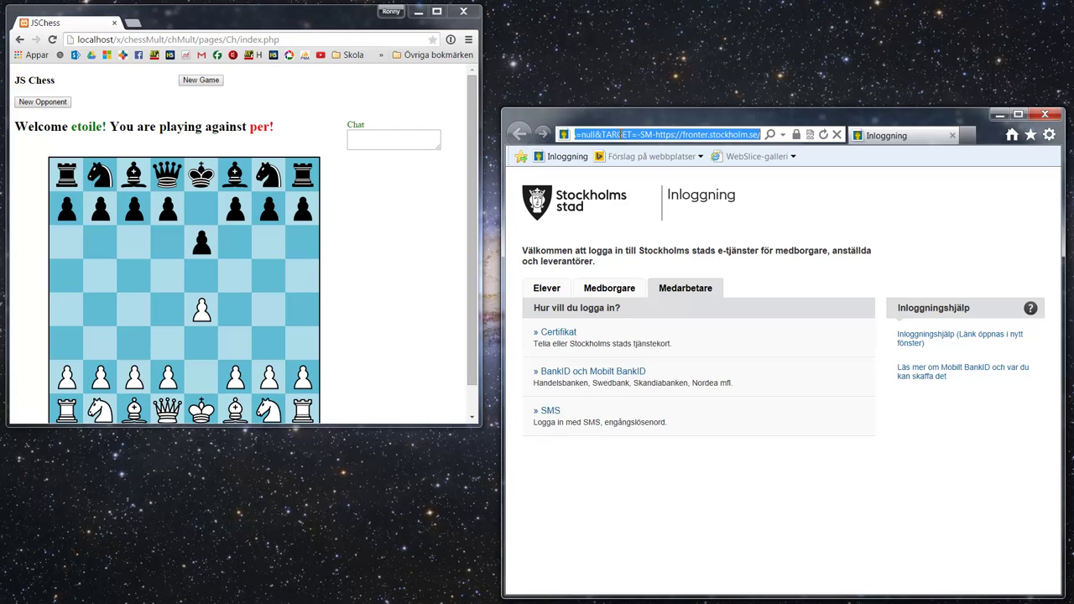
type("localhost/")
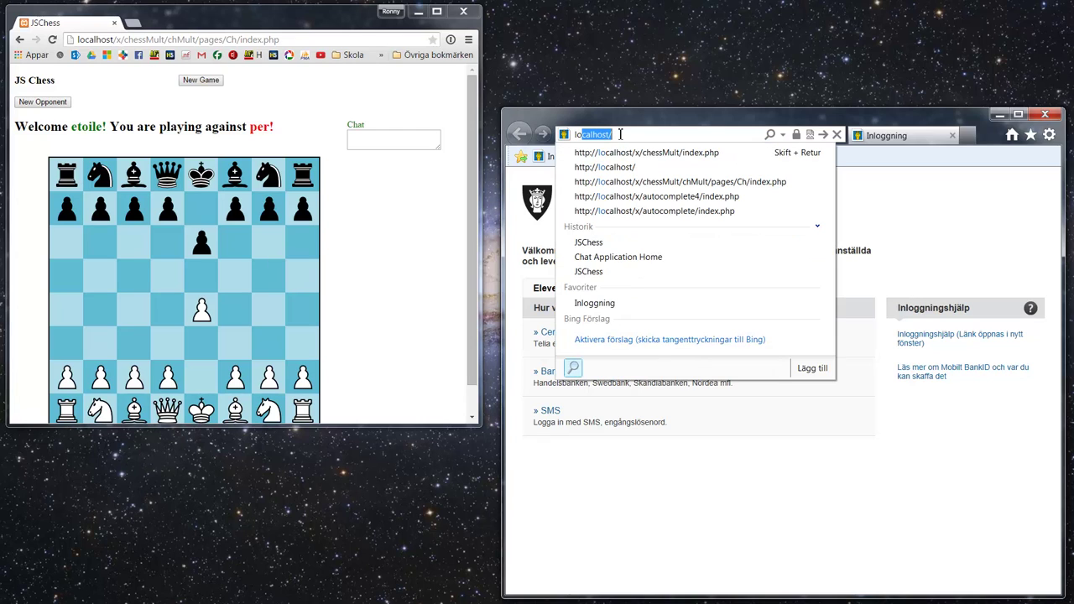
left_click(646, 152)
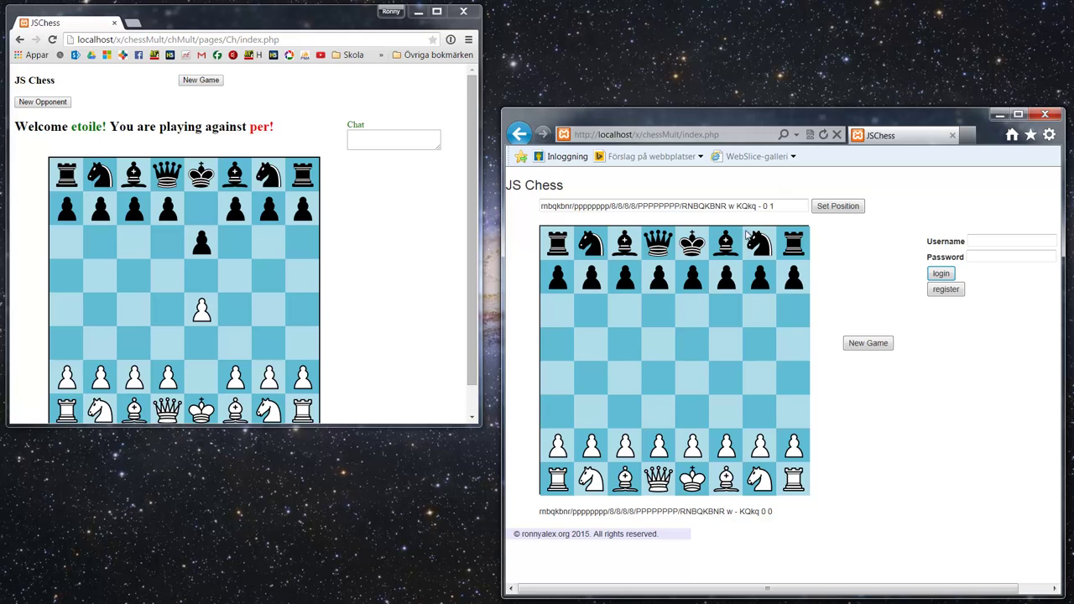
Step: Log in with the opponent account's username and password
left_click(985, 243)
key("Tab")
type("perper")
left_click(941, 273)
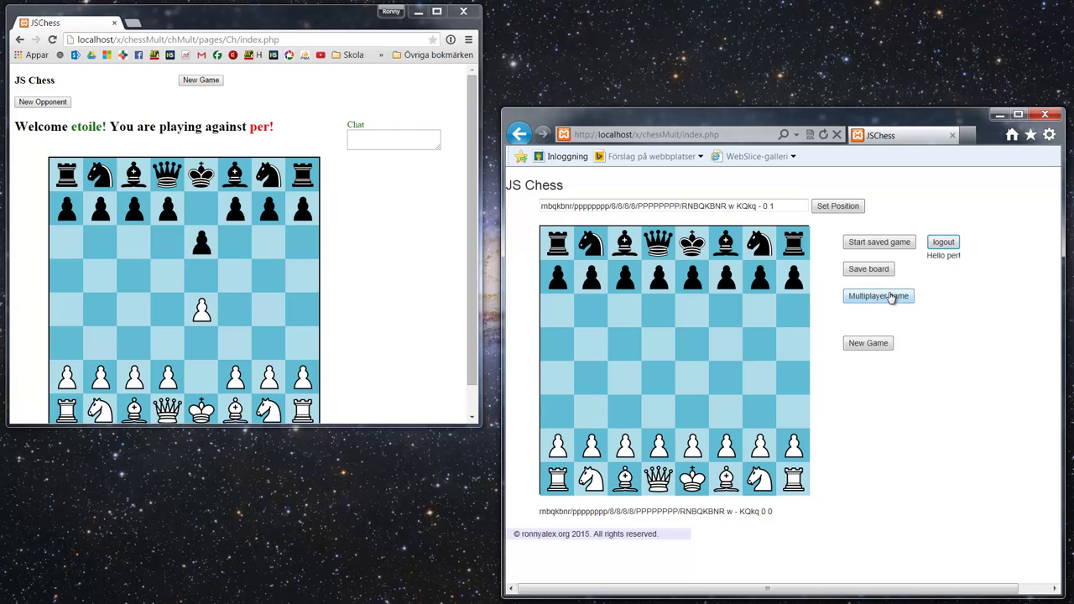
Step: Rejoin the saved multiplayer game and send 'phew it was saved' in chat
left_click(891, 298)
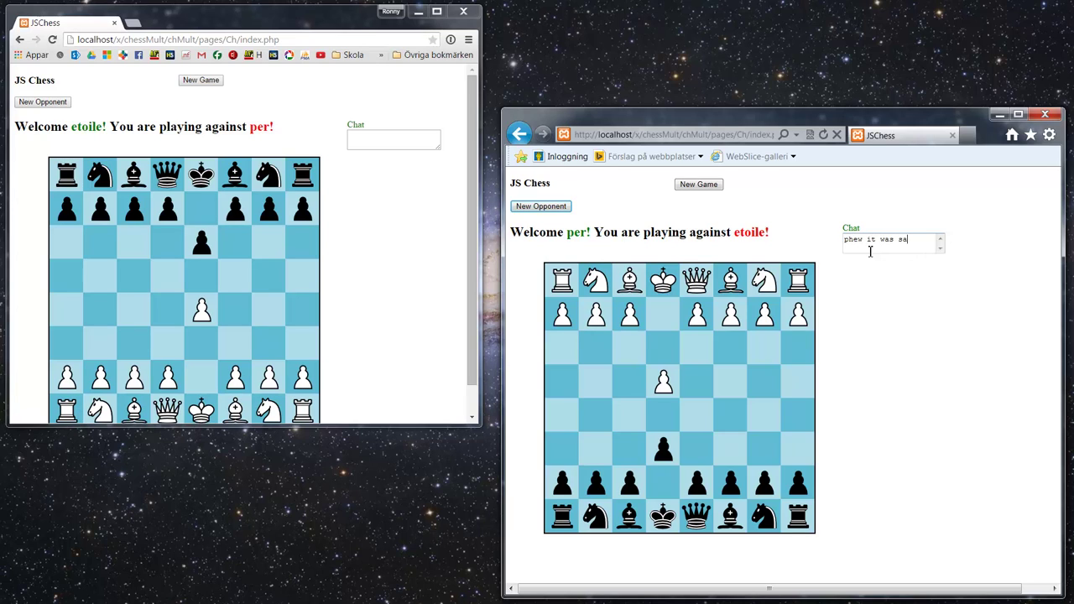
type("ved")
key("Return")
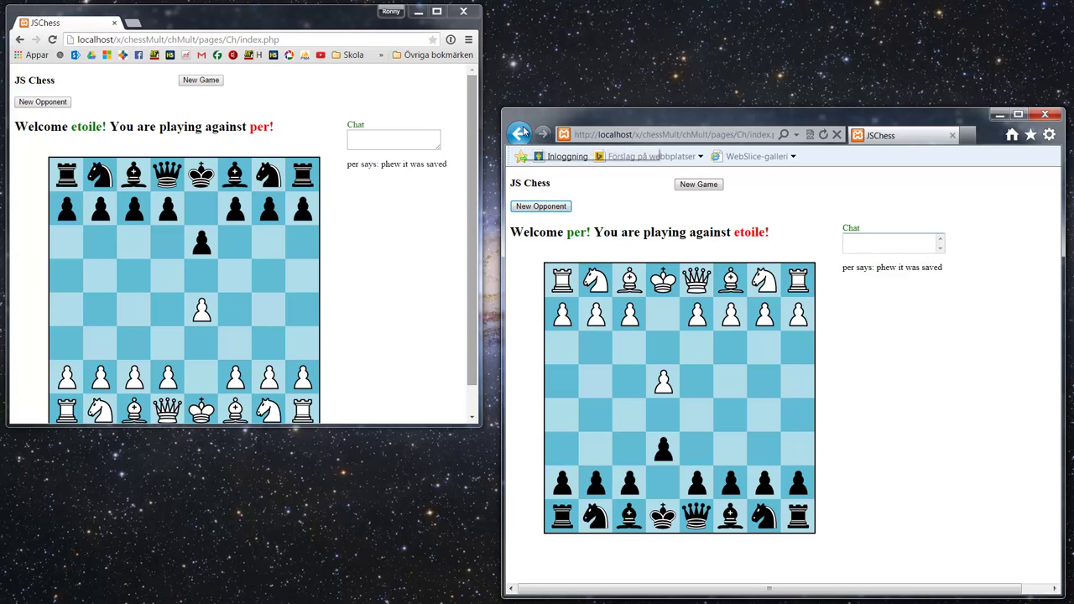
Step: Leave the game with New Opponent and go back to the lobby chat page
left_click(542, 209)
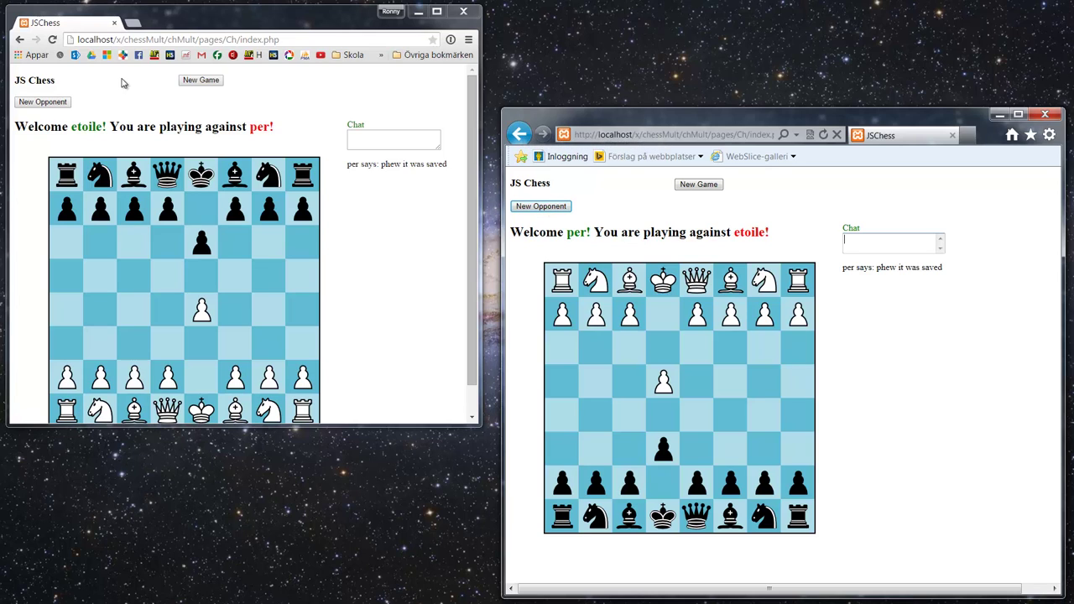
left_click(19, 39)
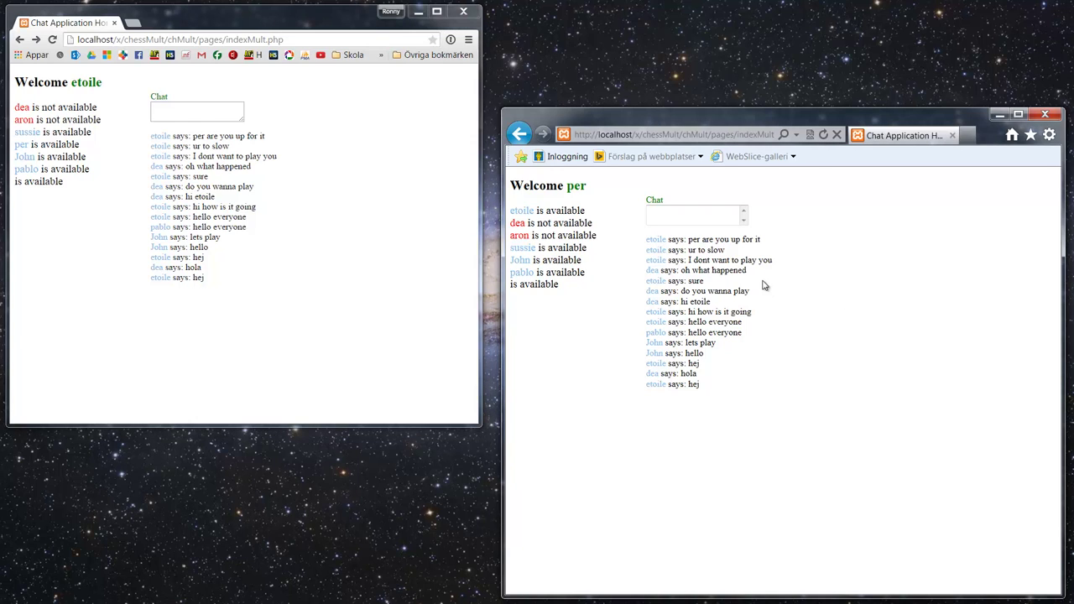
left_click_drag(696, 129, 688, 96)
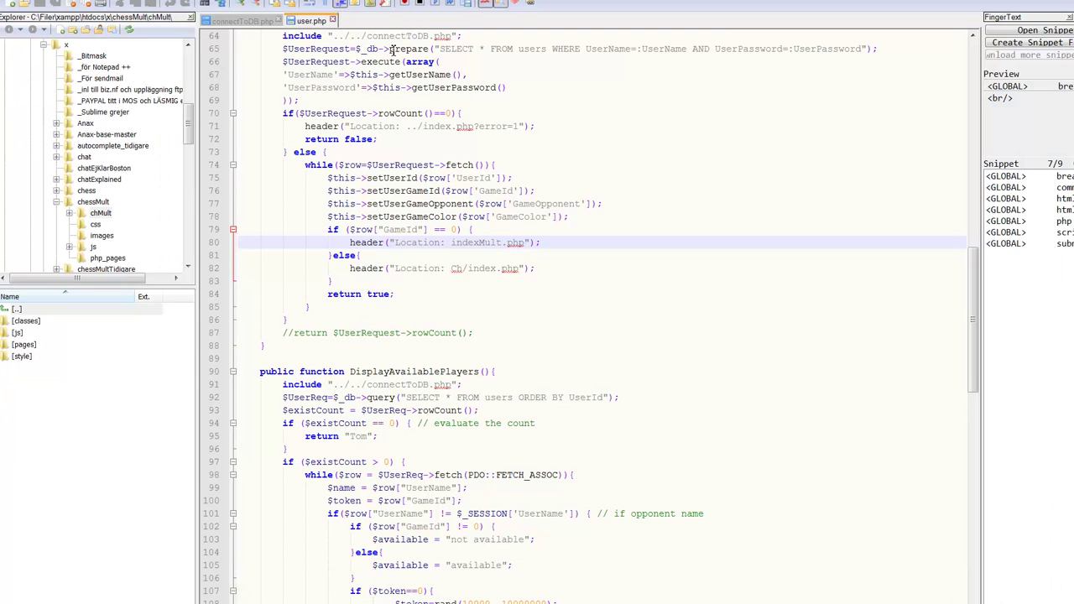
Step: Review the User class getters and setters in user.php, widening the FingerText panel and highlighting setUserMail
left_click(605, 230)
scroll(610, 285, "up", 15)
scroll(611, 292, "up", 6)
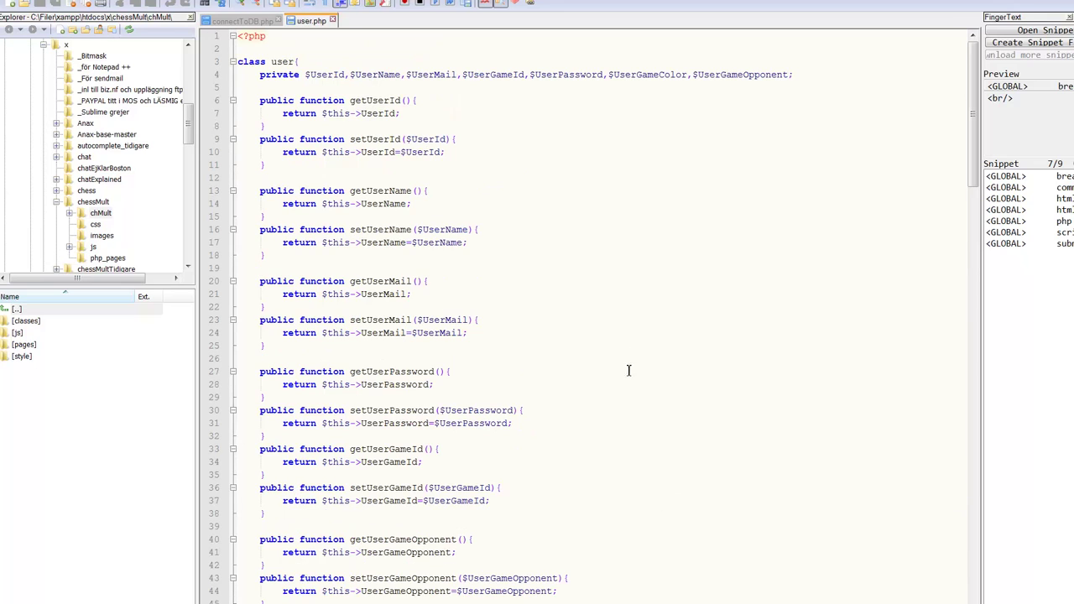
scroll(488, 274, "down", 4)
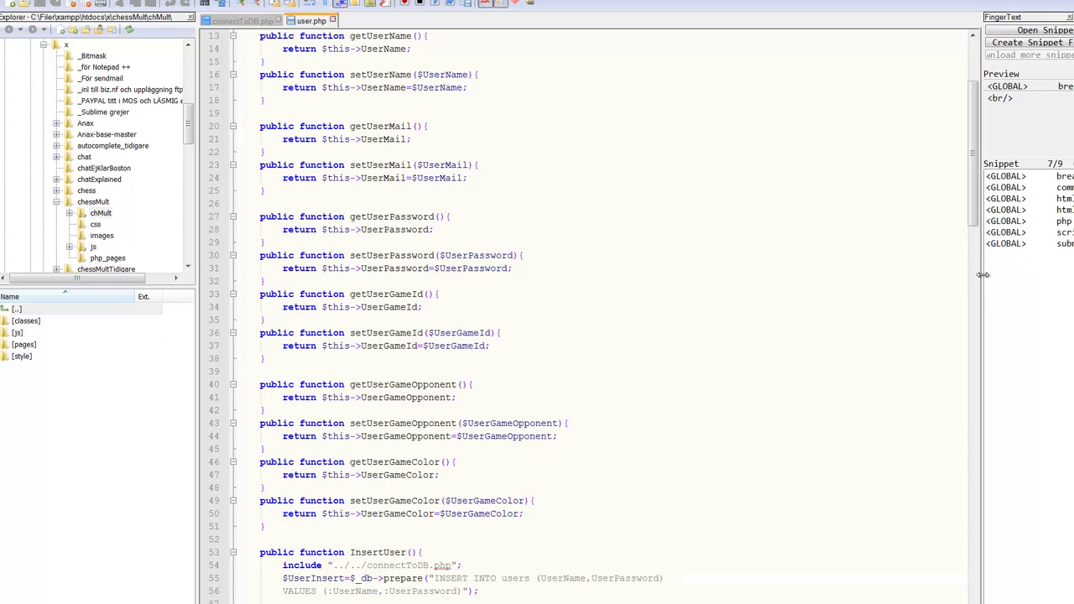
left_click_drag(984, 277, 948, 273)
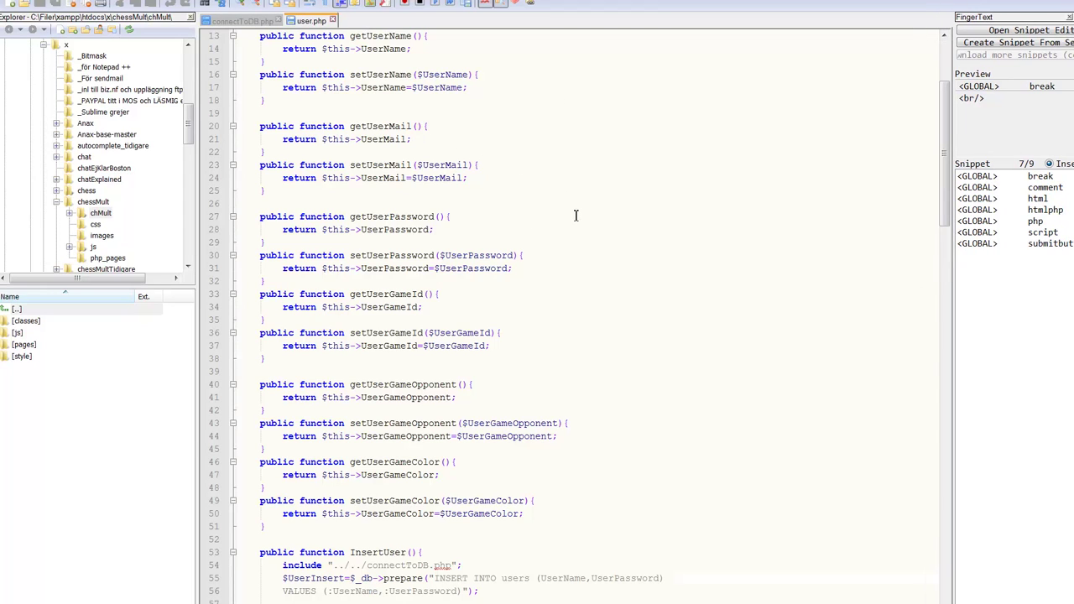
left_click_drag(583, 94, 705, 237)
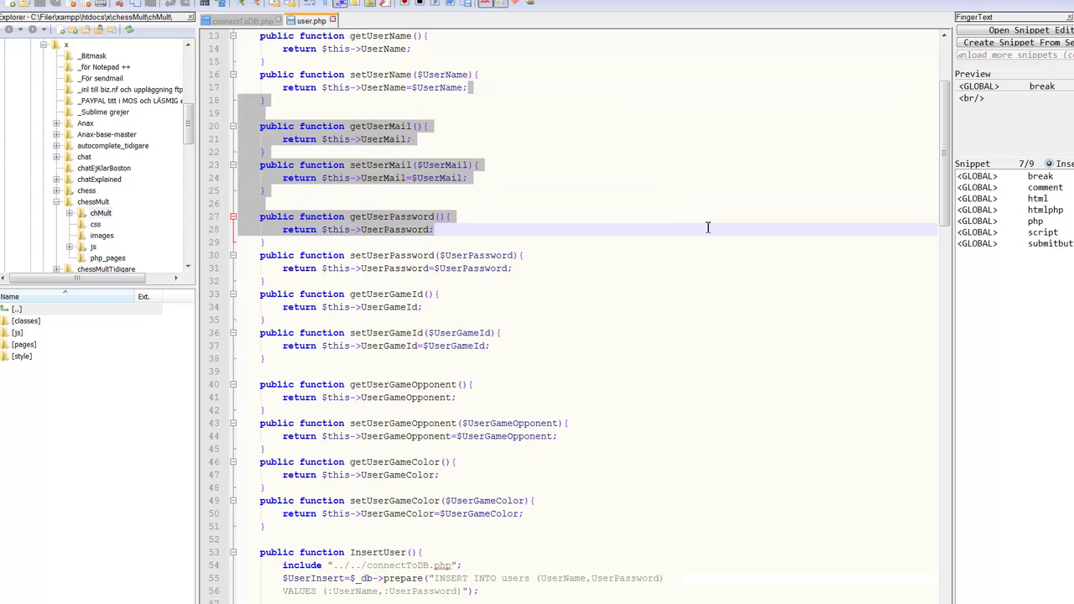
left_click(693, 119)
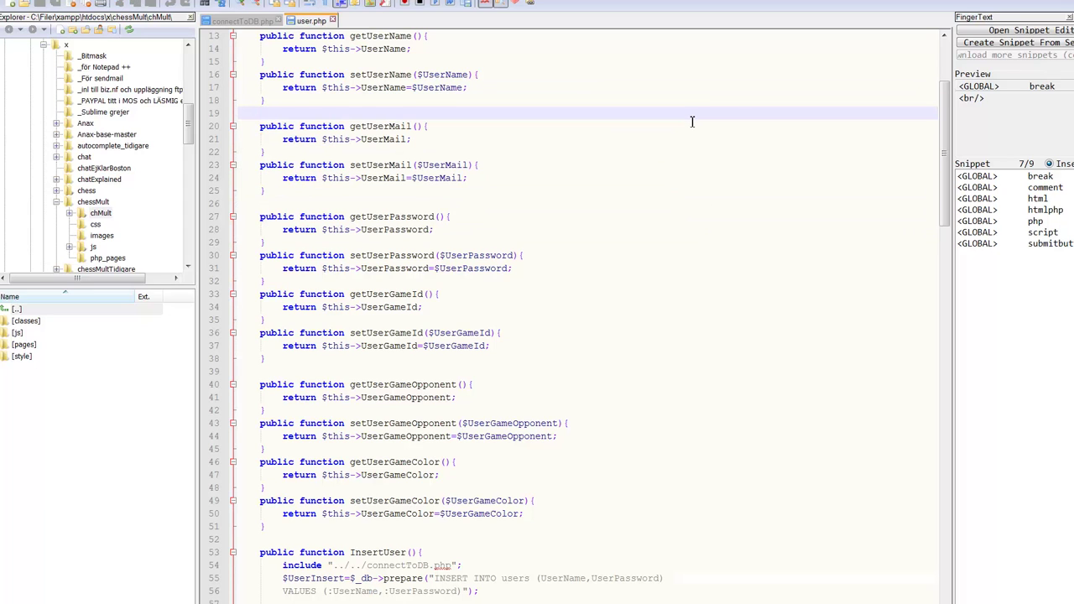
left_click(658, 164)
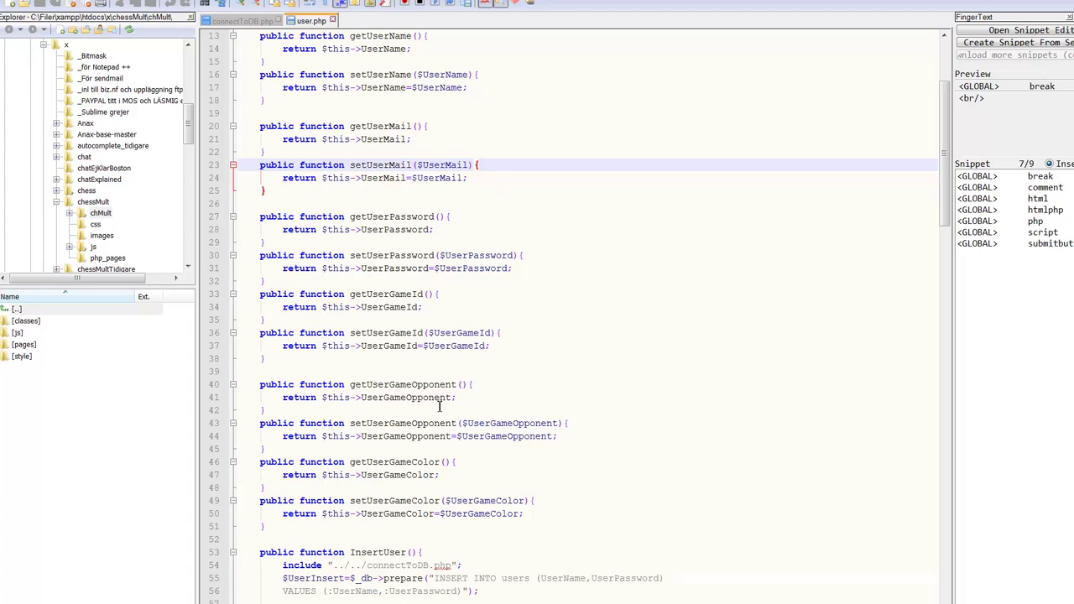
Step: Select the chessMult project folder and marquee-select its files from css down to stylesChess
left_click(99, 203)
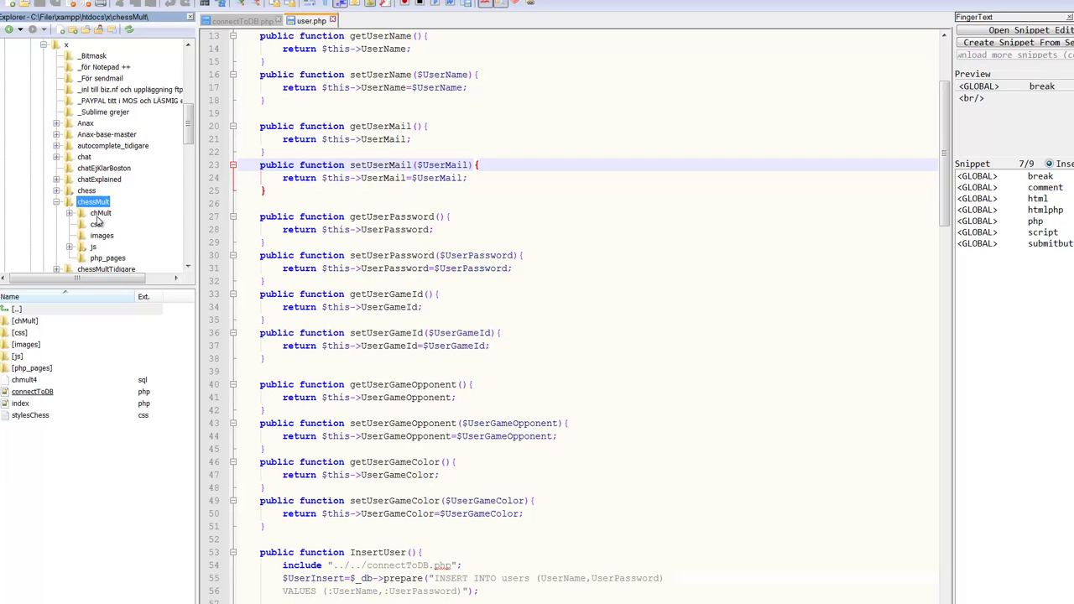
left_click_drag(188, 130, 188, 160)
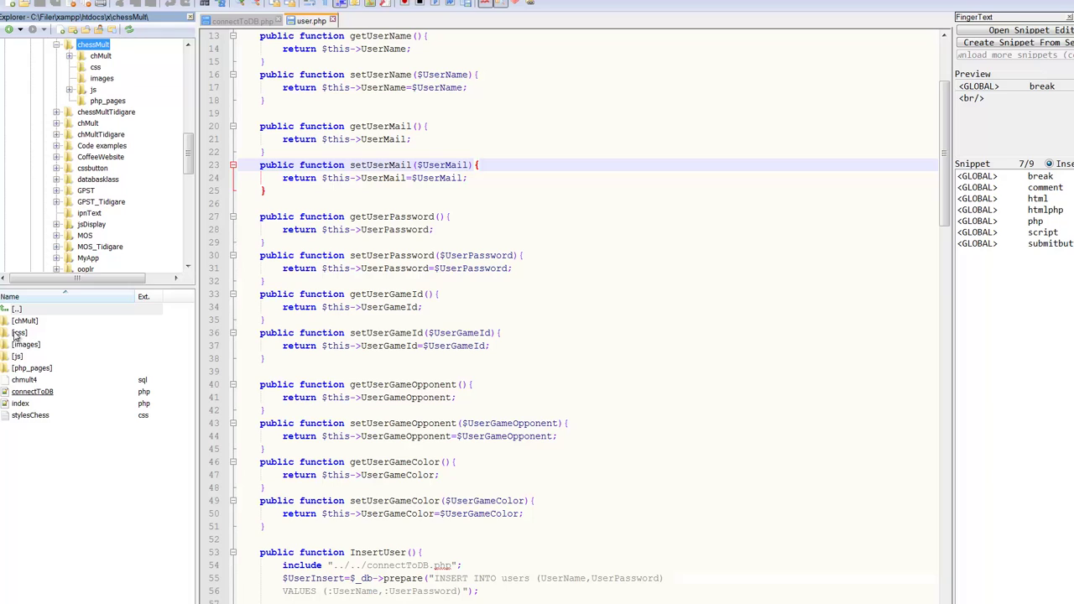
left_click(28, 322)
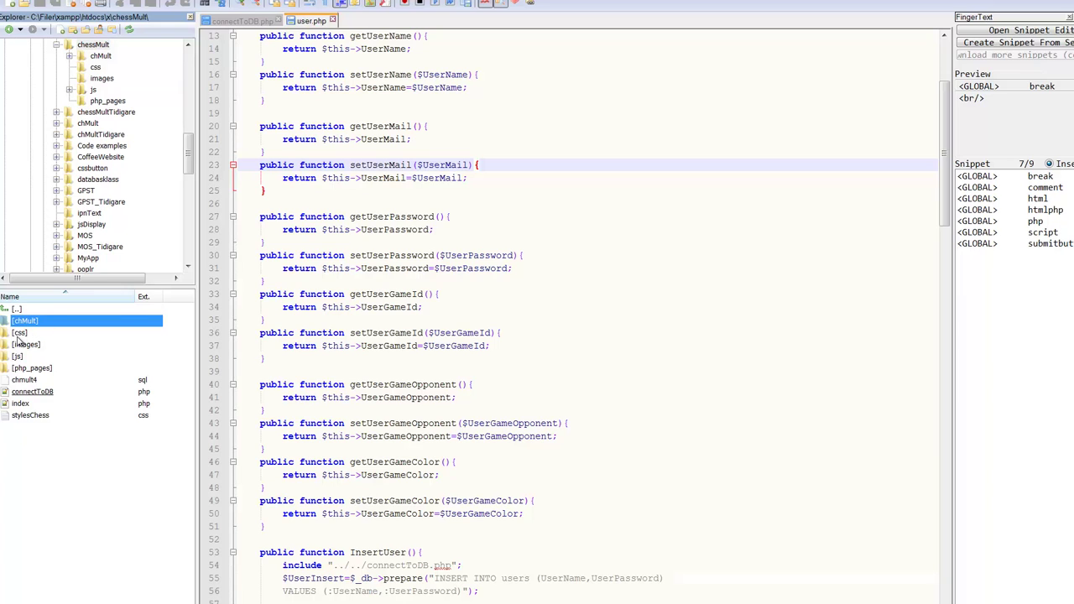
left_click(22, 334)
left_click_drag(171, 329, 116, 417)
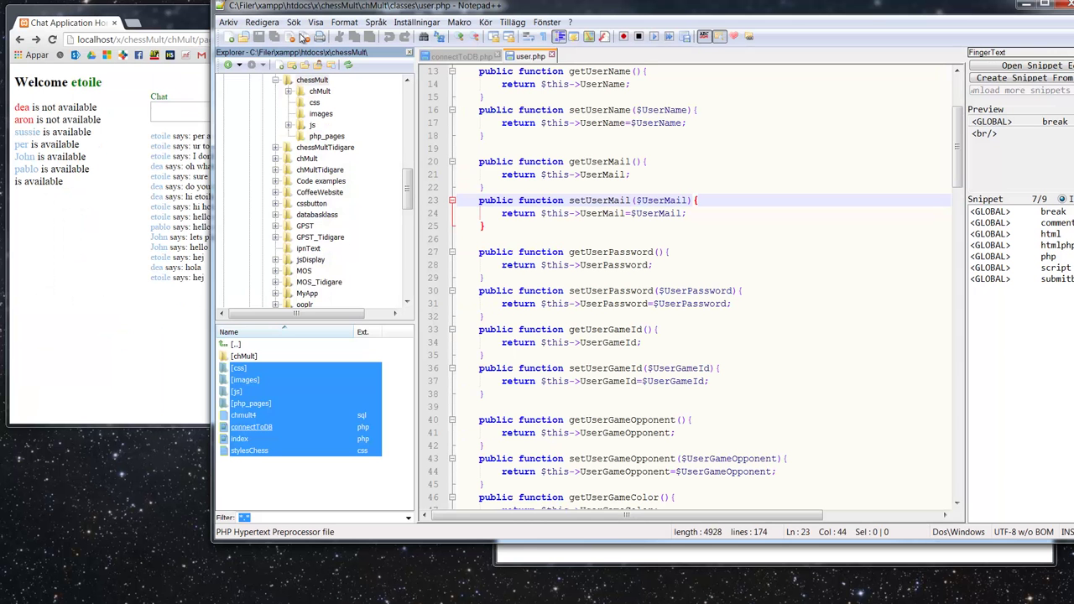
Step: Load localhost/x/chessMult/index.php in the chat browser and widen its window beside Notepad++
left_click(181, 18)
left_click_drag(171, 42, 334, 42)
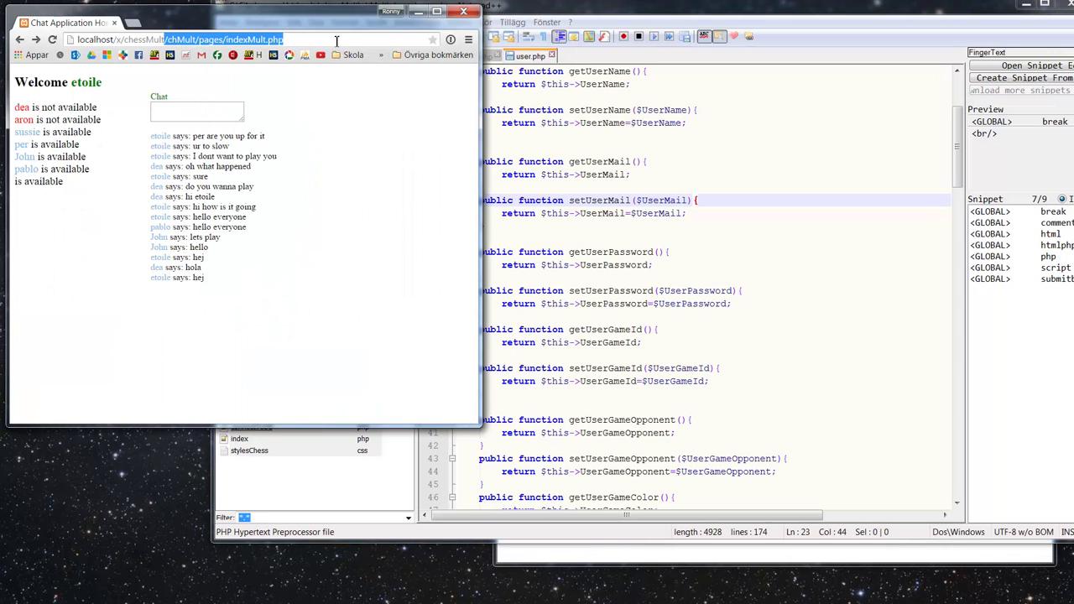
type("in")
key("BackSpace")
key("BackSpace")
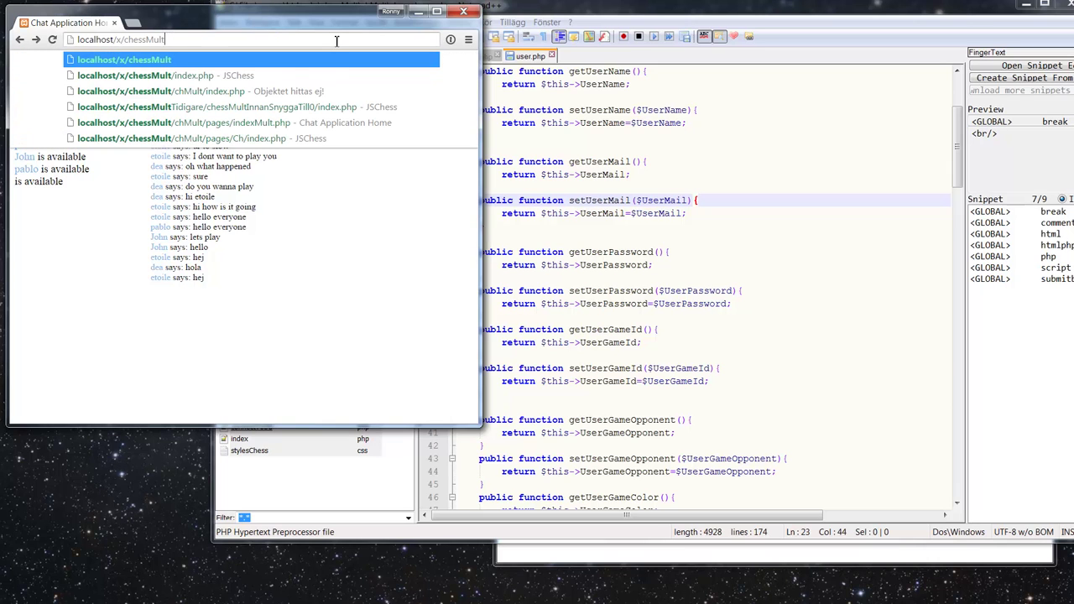
type("/")
key("Return")
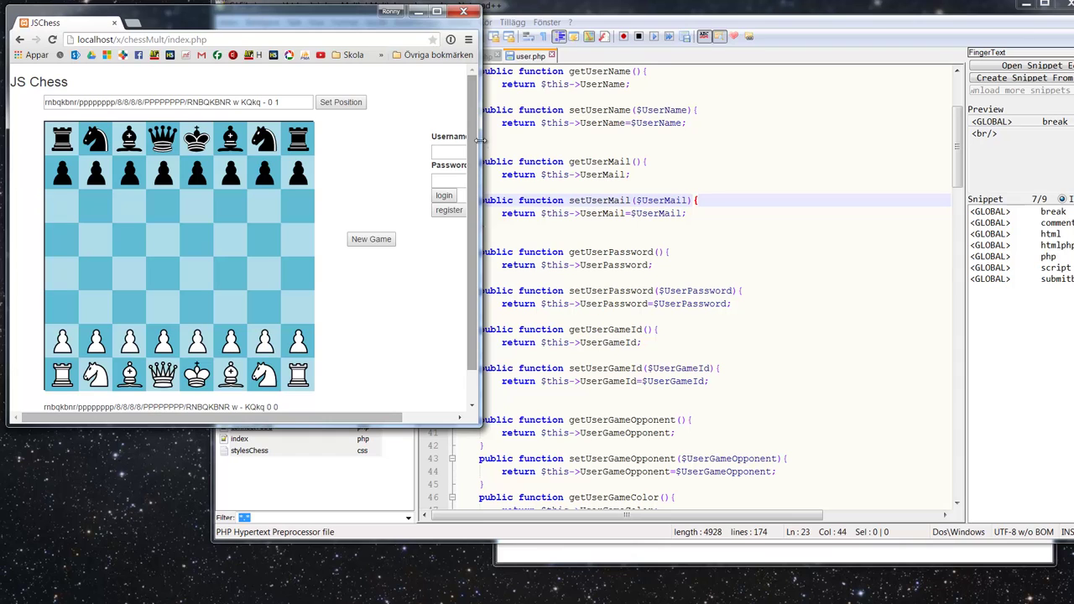
left_click_drag(486, 141, 589, 141)
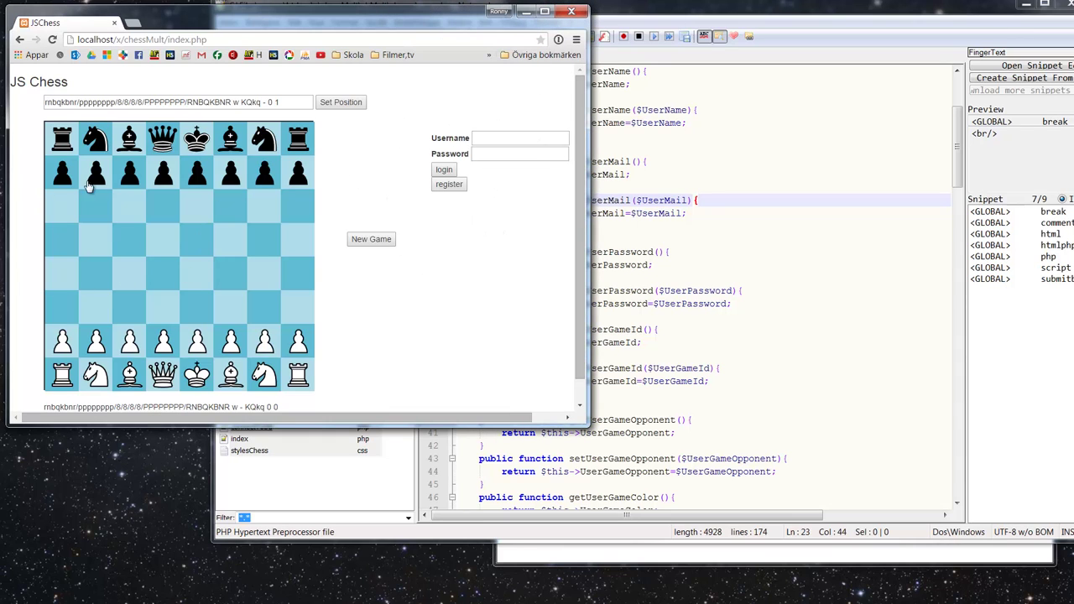
left_click(663, 9)
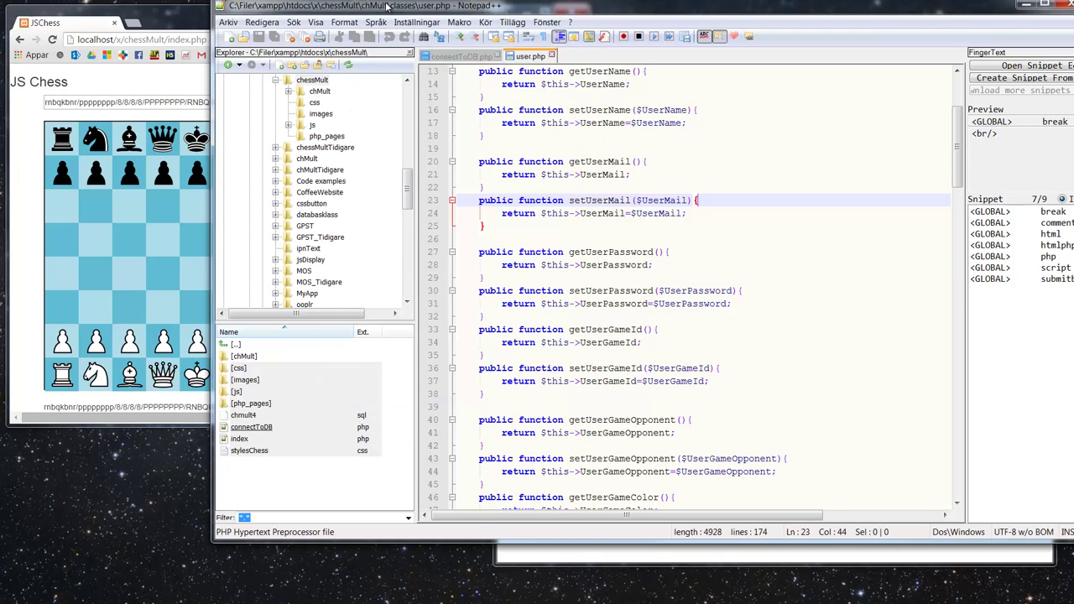
left_click_drag(379, 10, 323, 0)
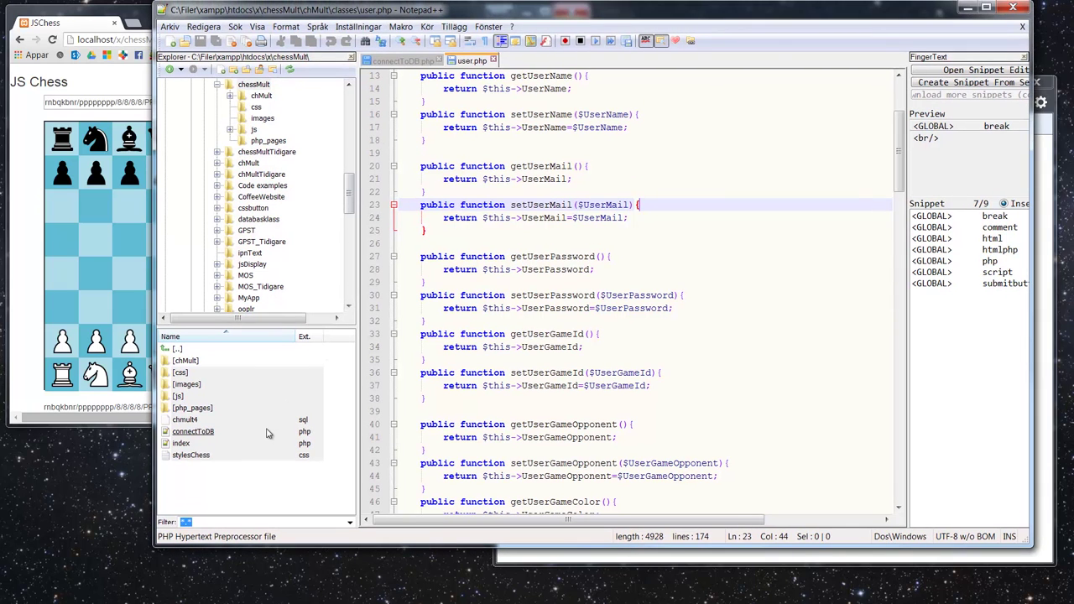
left_click(267, 476)
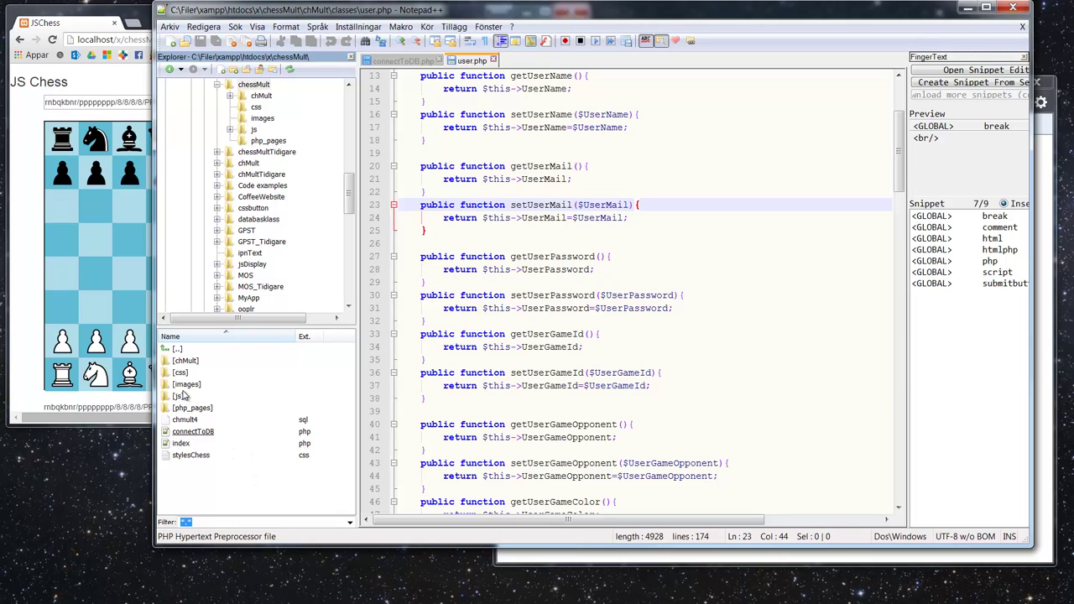
left_click(195, 433)
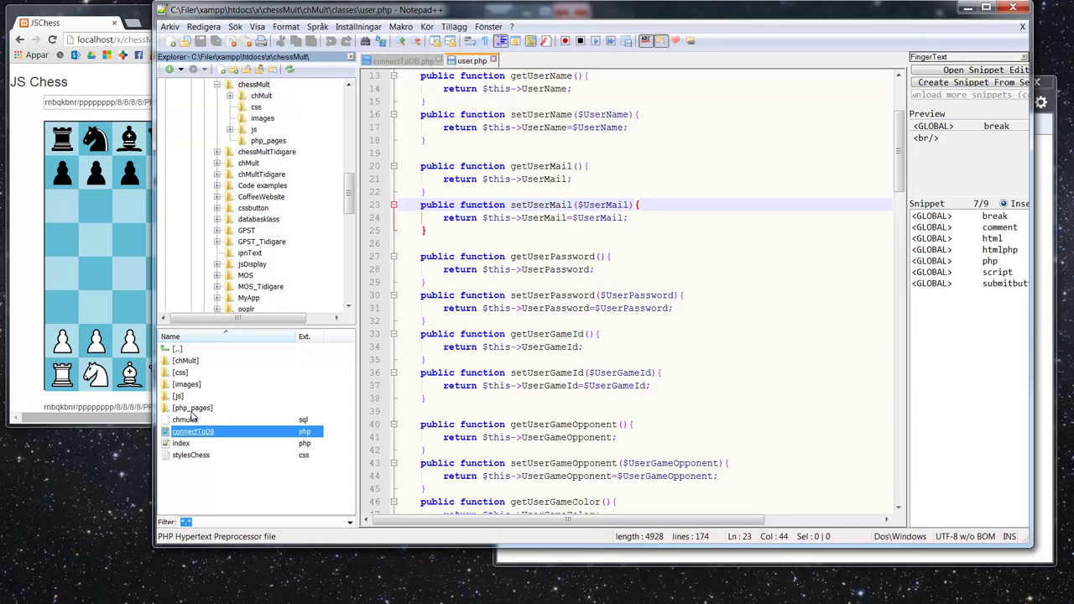
double_click(192, 409)
double_click(180, 350)
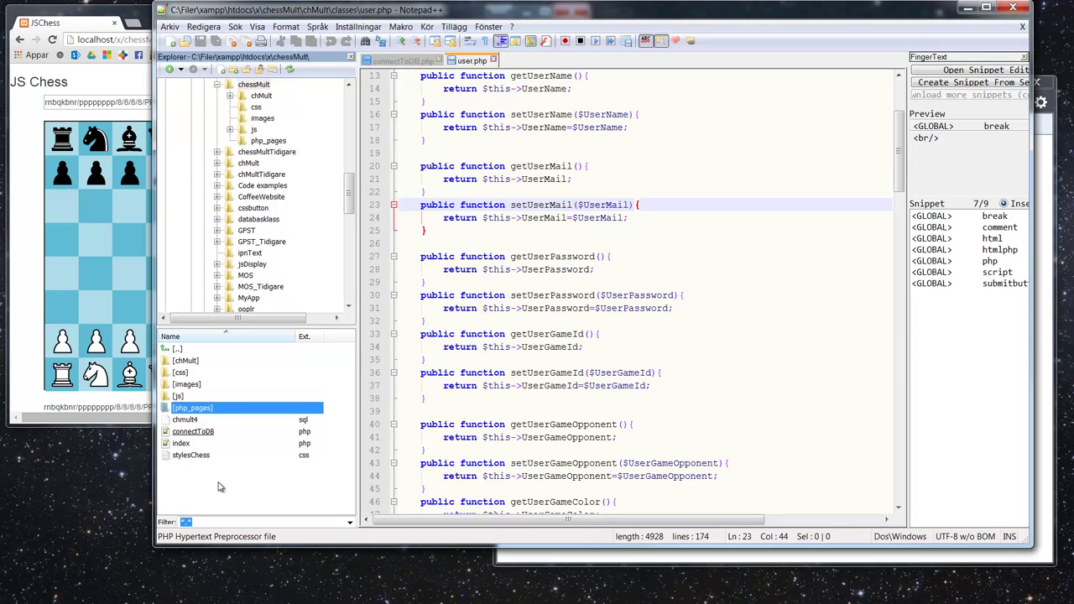
left_click_drag(516, 7, 437, 20)
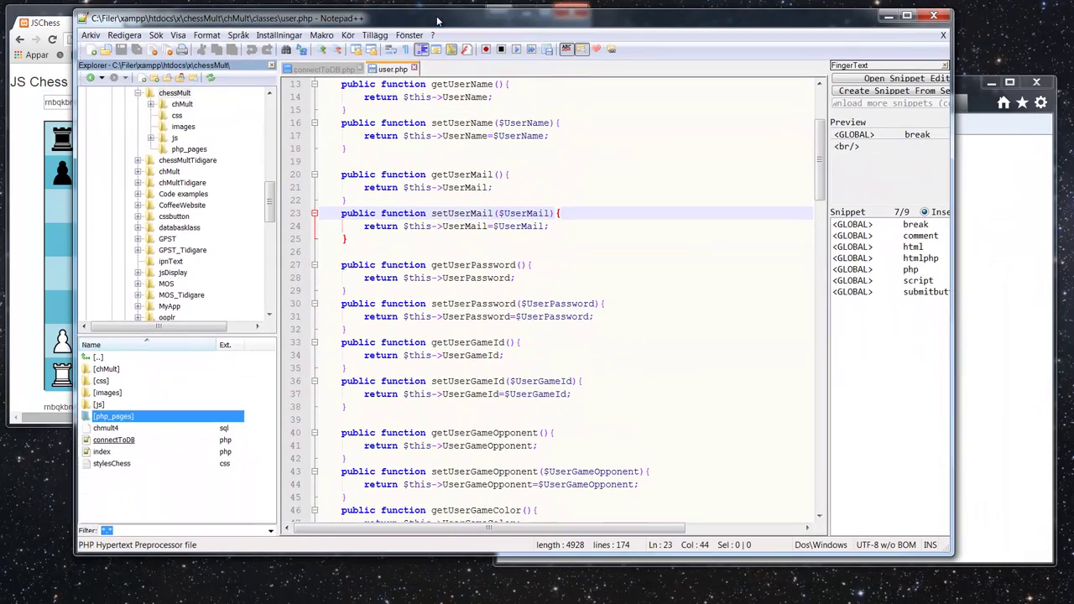